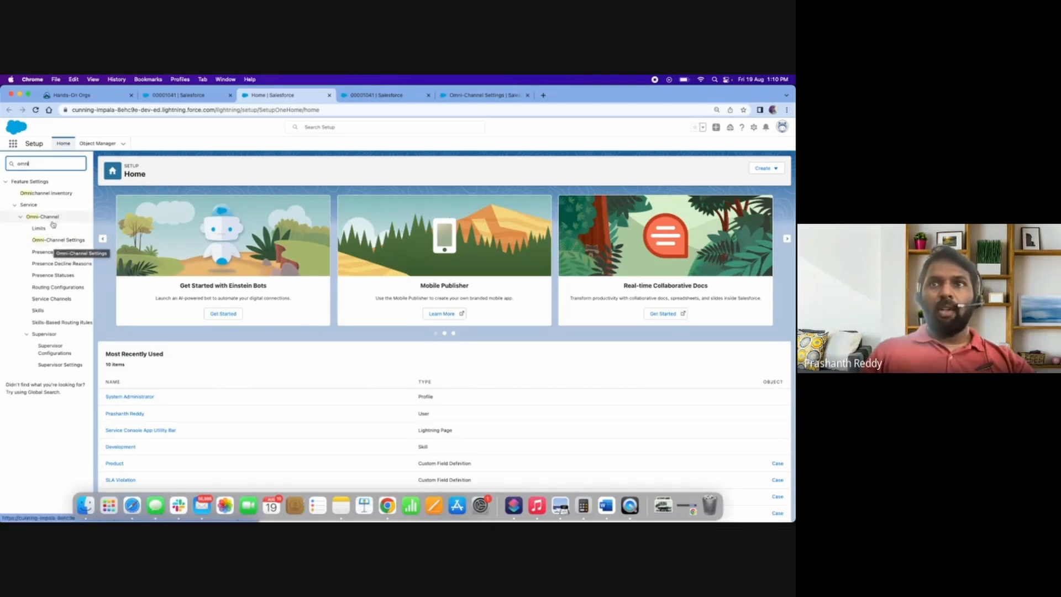
Review the Omni-Channel Settings, and search the setup items for omni to open the Presence Configurations.
click(54, 241)
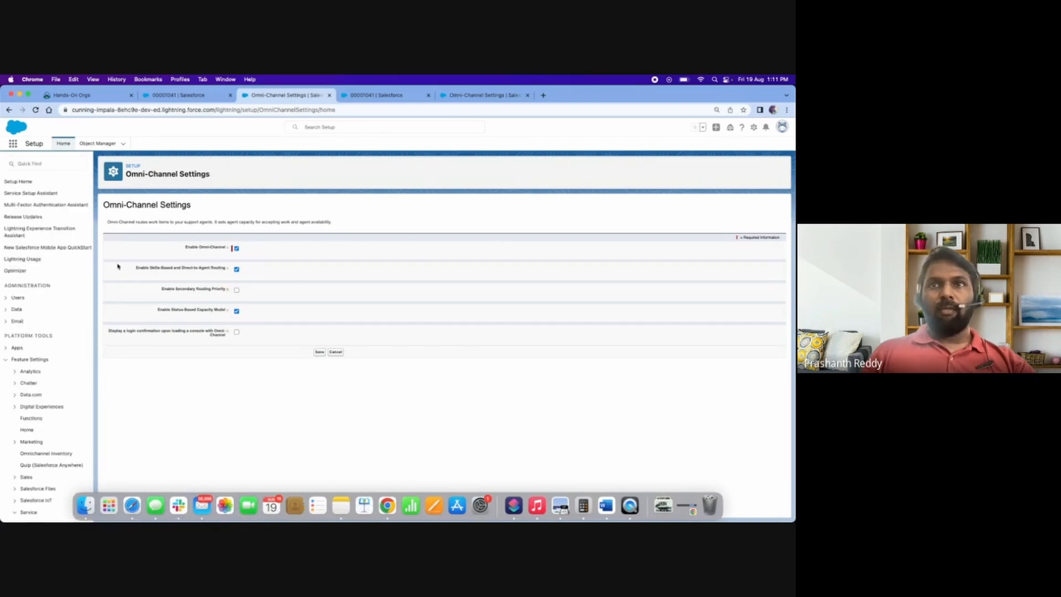
click(53, 163)
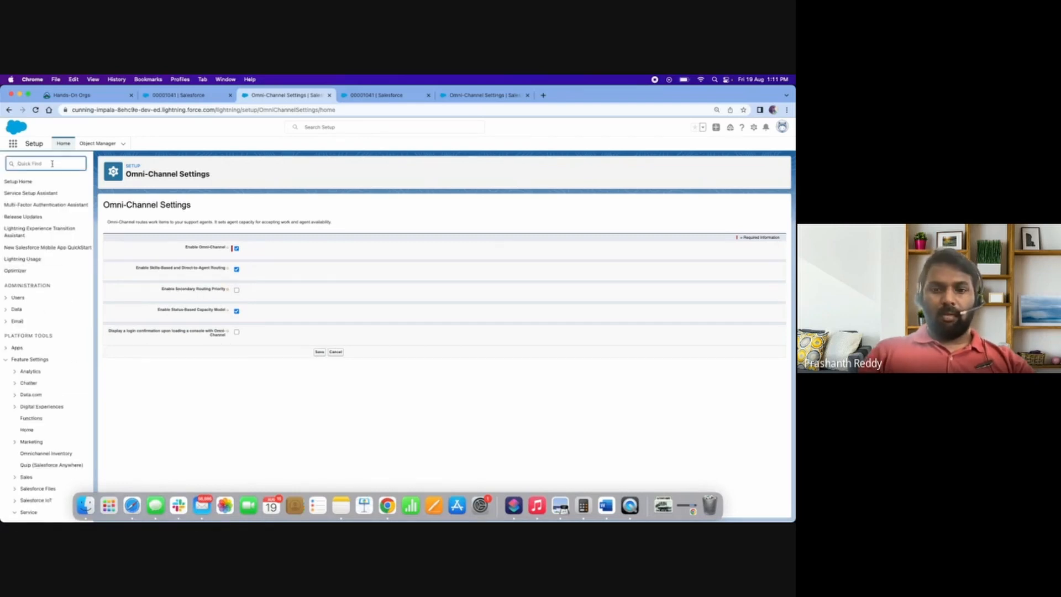
text(omni)
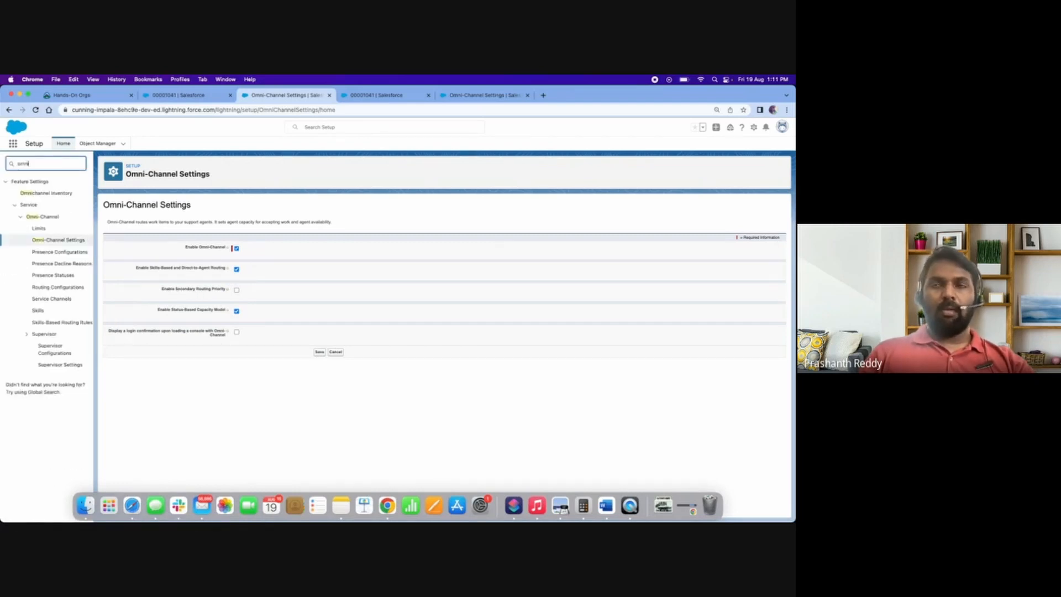
click(49, 255)
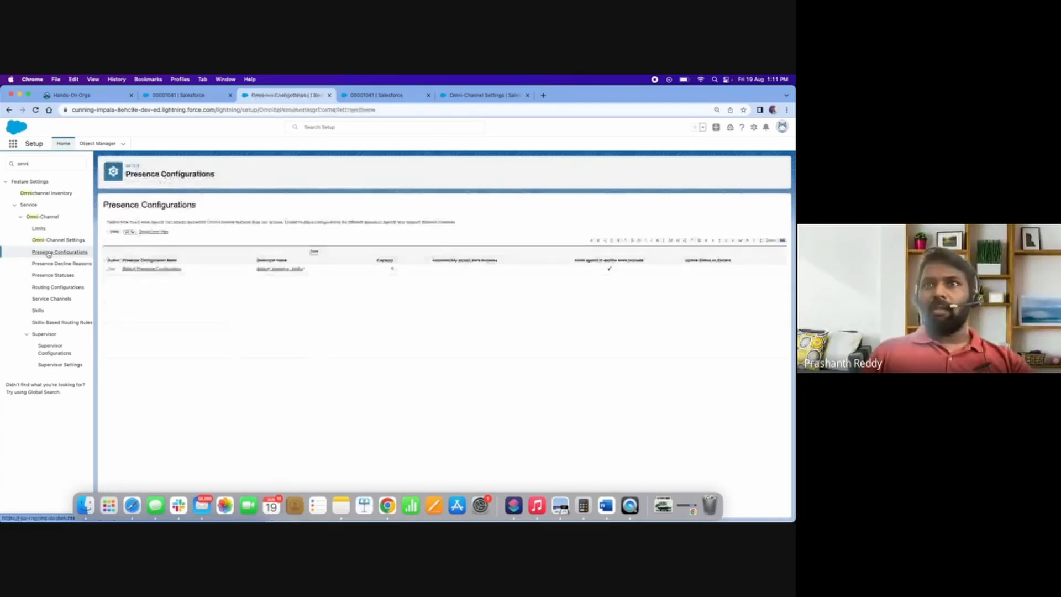
Open the Default Presence Configuration for editing and examine its capacity, work request, audio and decline reason settings.
click(113, 269)
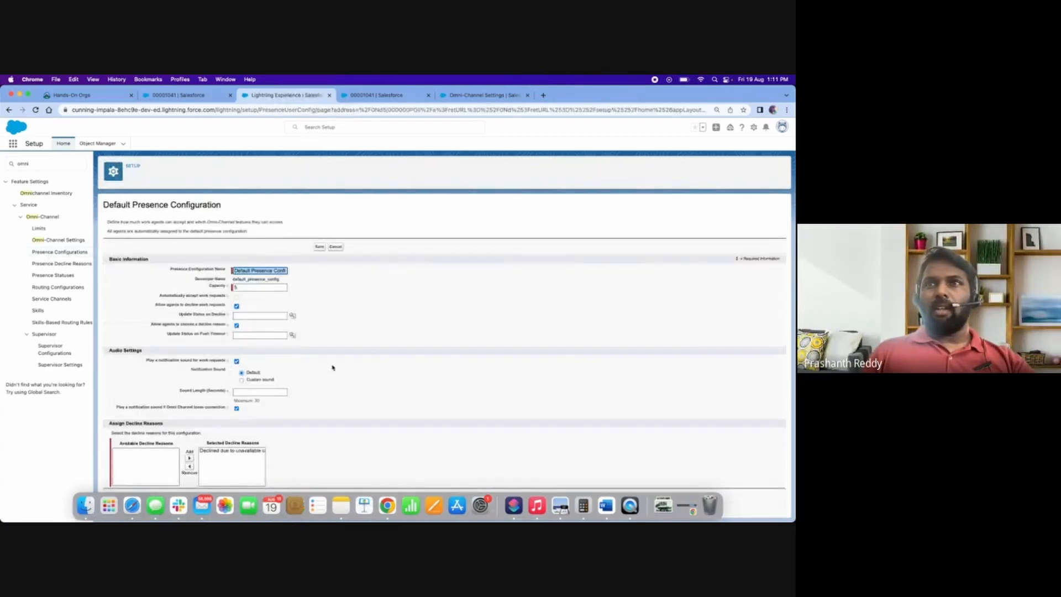
scroll(333, 367, down, 1)
scroll(332, 367, up, 1)
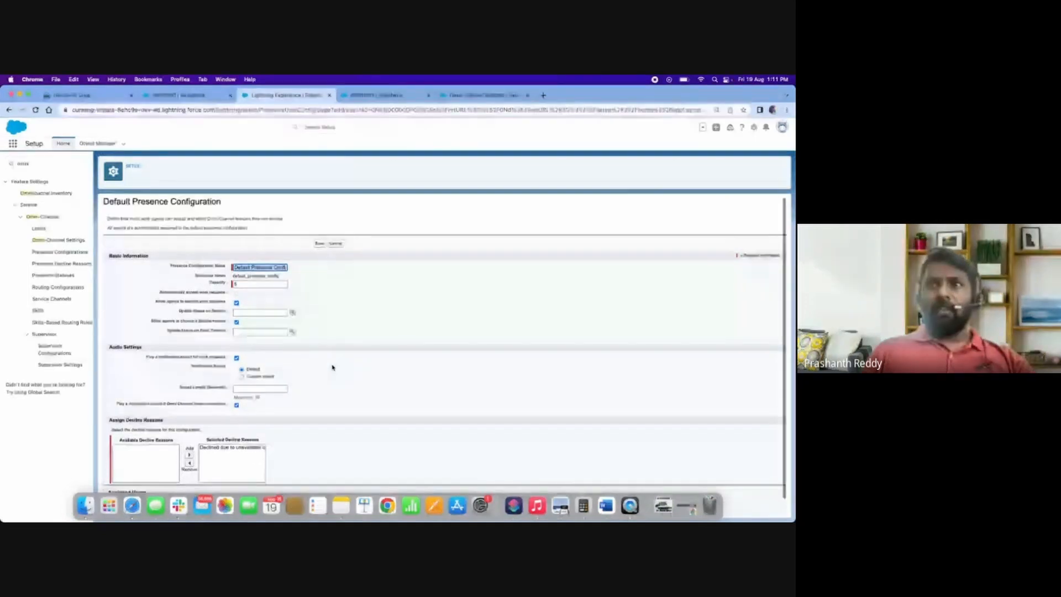
scroll(333, 367, up, 1)
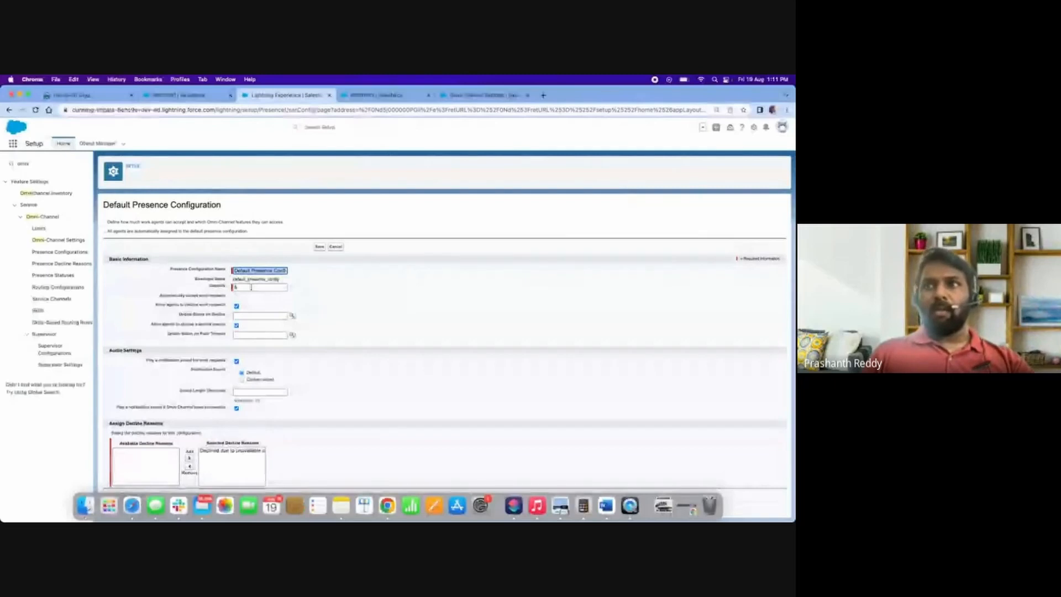
click(251, 287)
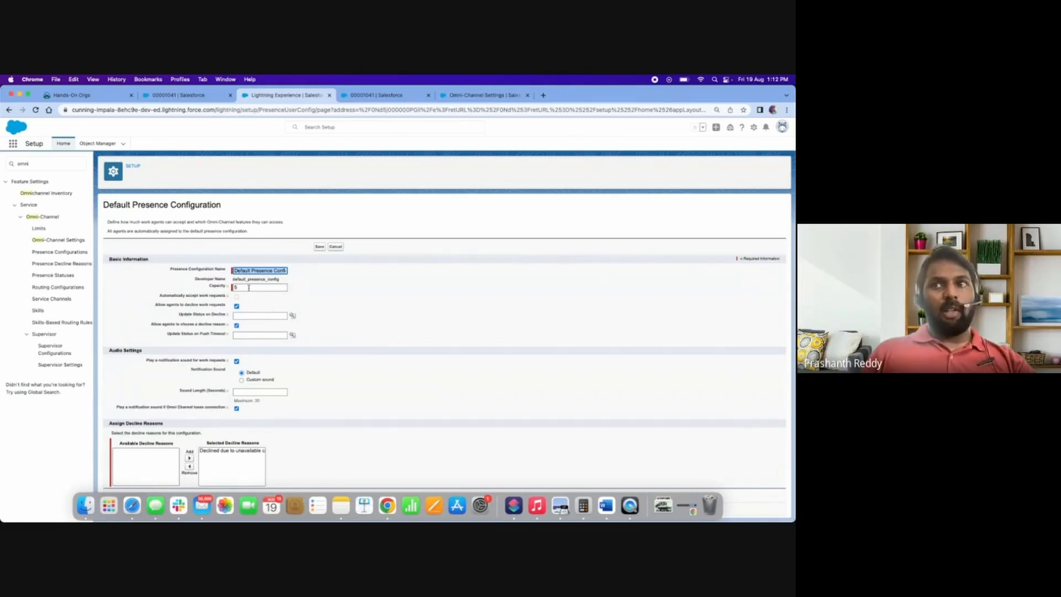
scroll(254, 299, down, 1)
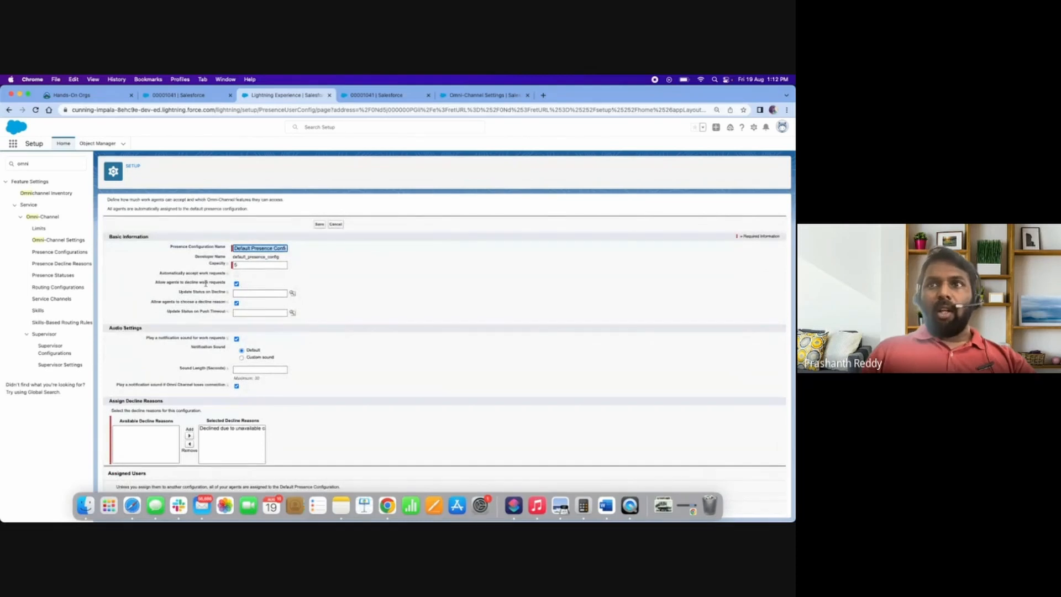
click(248, 289)
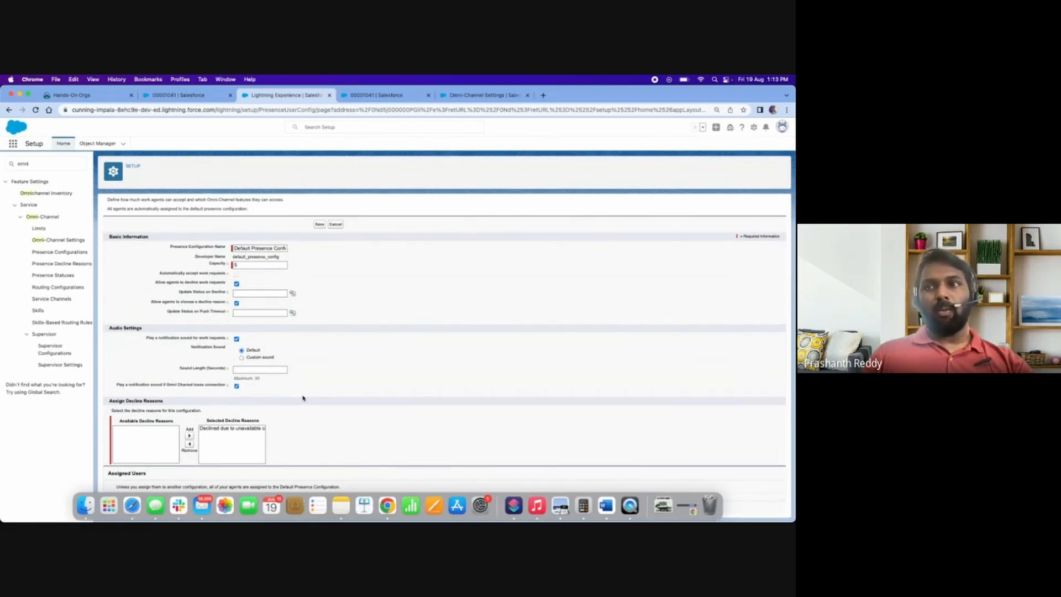
scroll(303, 397, down, 1)
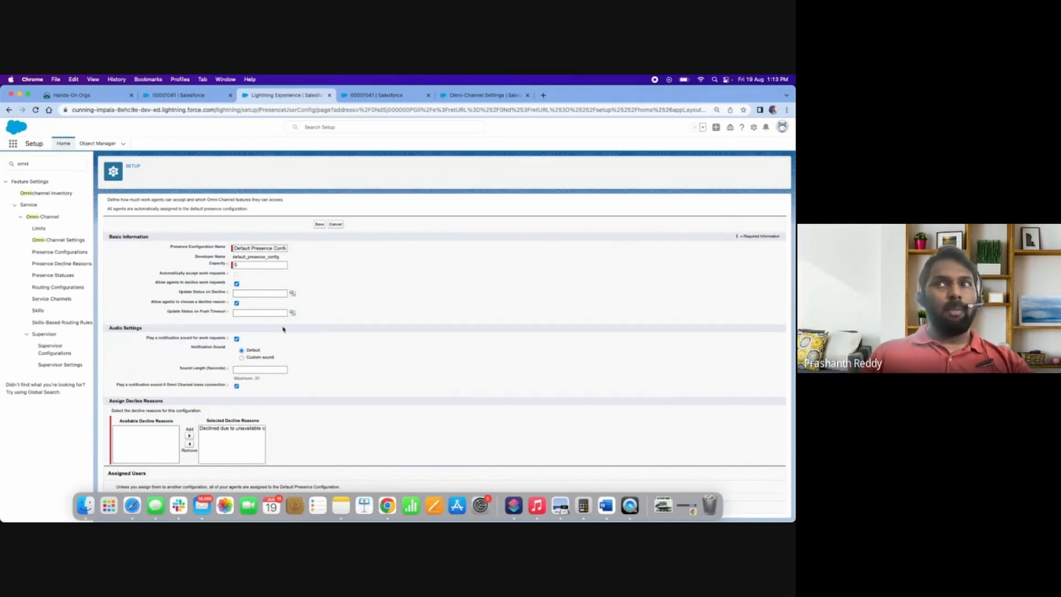
Create and save a new presence decline reason named Unavailability.
click(54, 265)
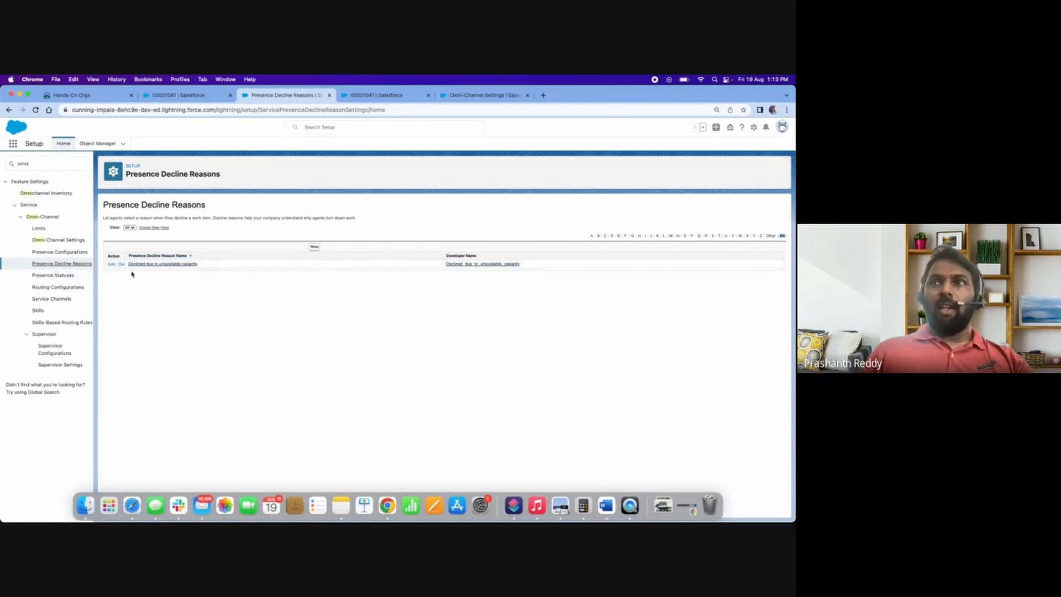
click(315, 247)
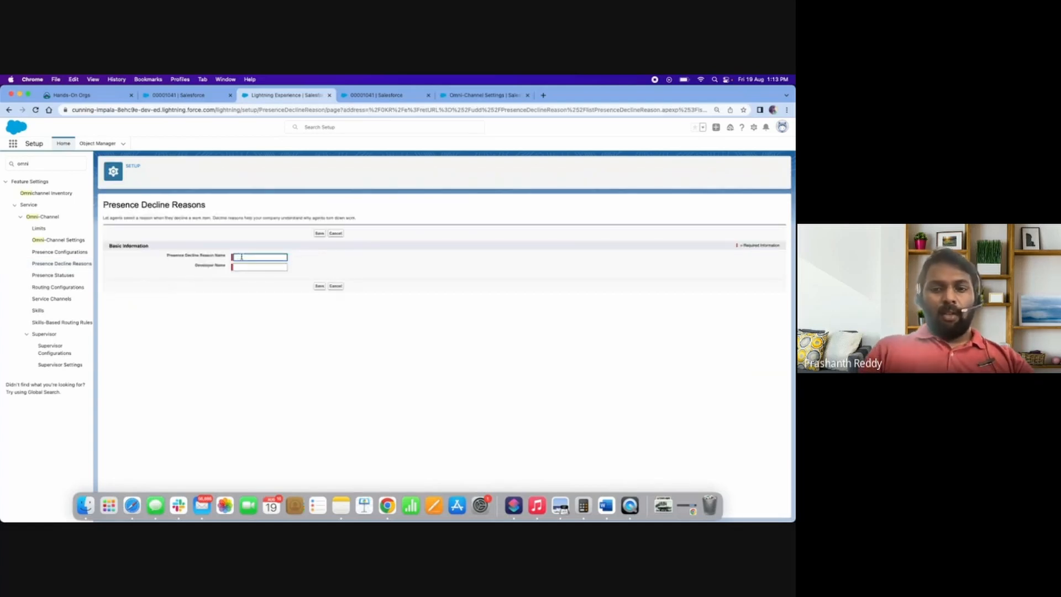
text(Una)
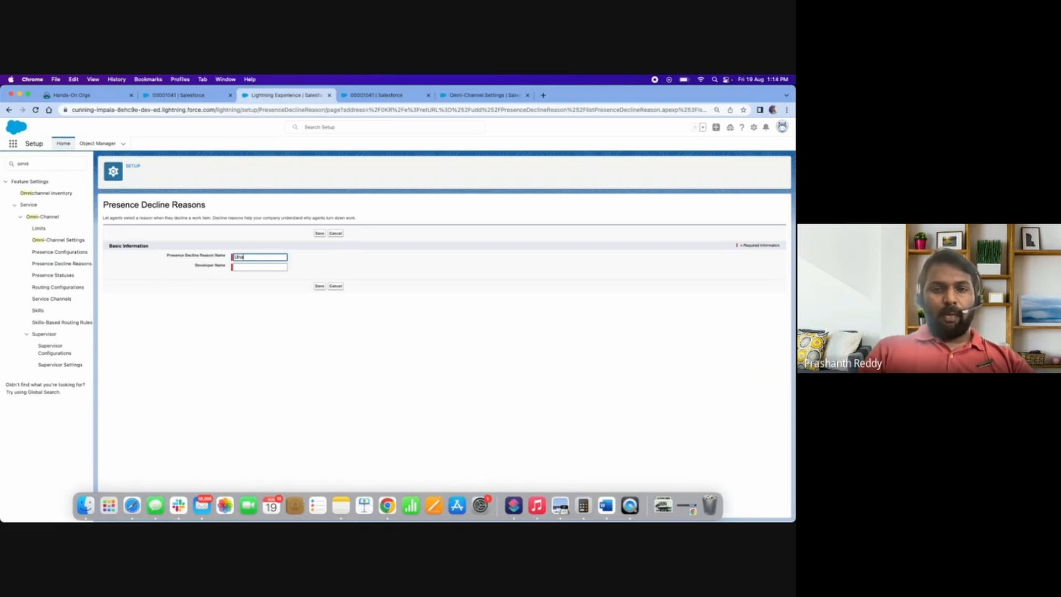
text(vai)
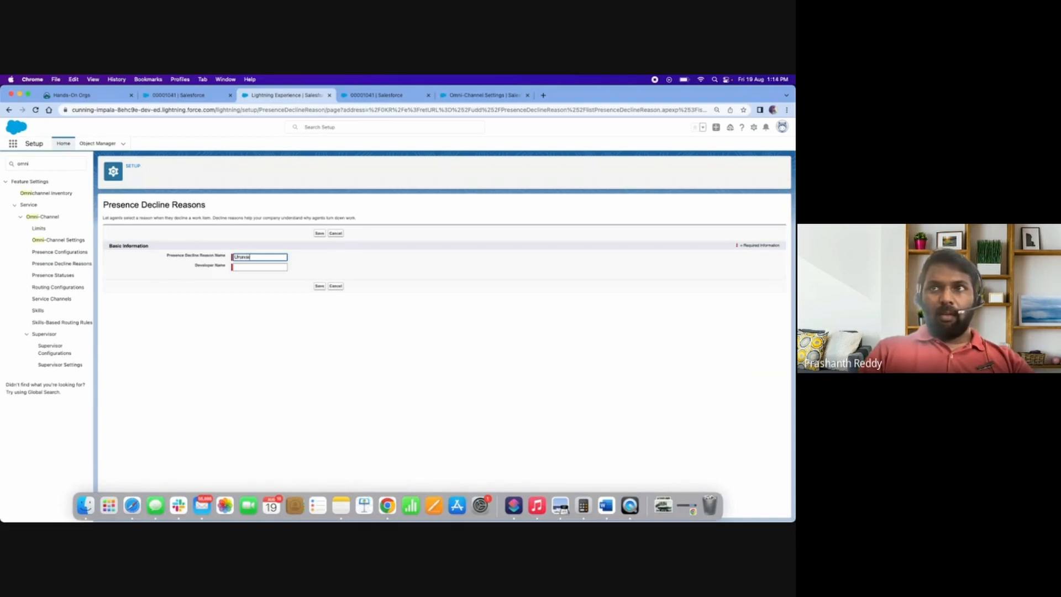
text(lability)
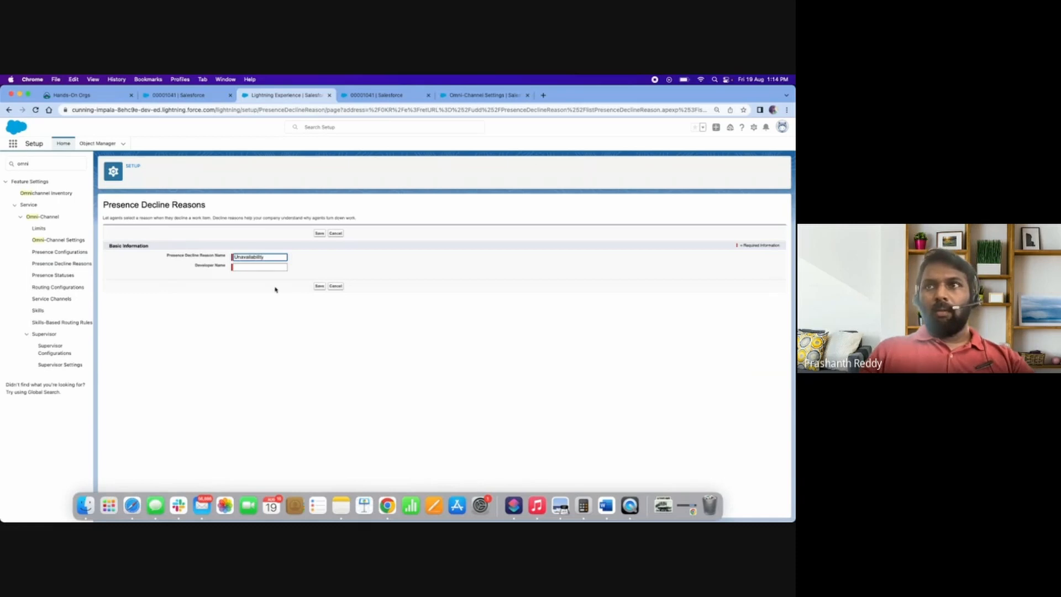
click(320, 285)
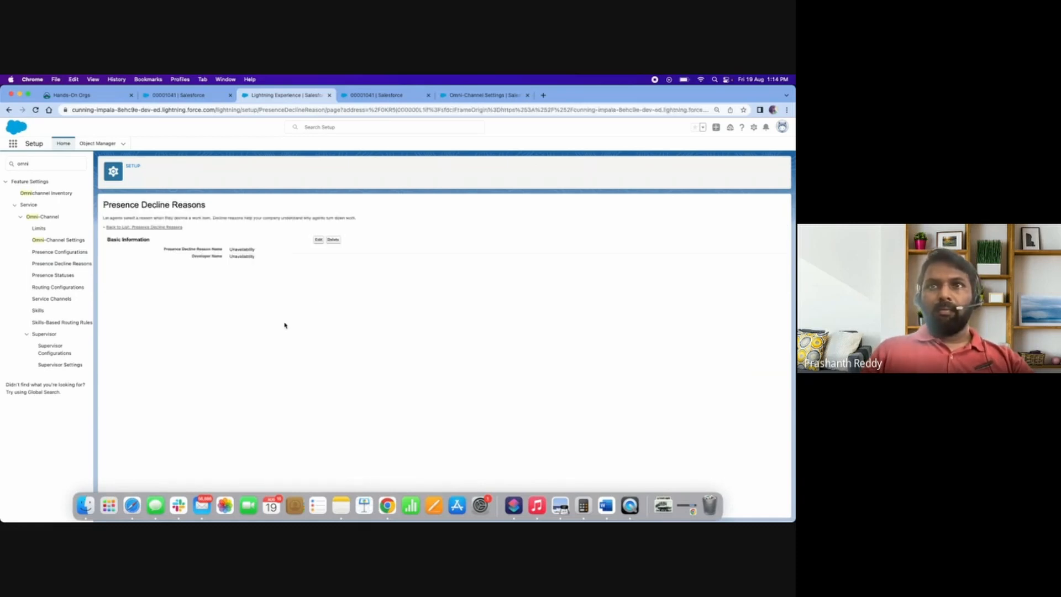
Add the Unavailability reason to the selected decline reasons of the Default Presence Configuration and save it.
click(60, 252)
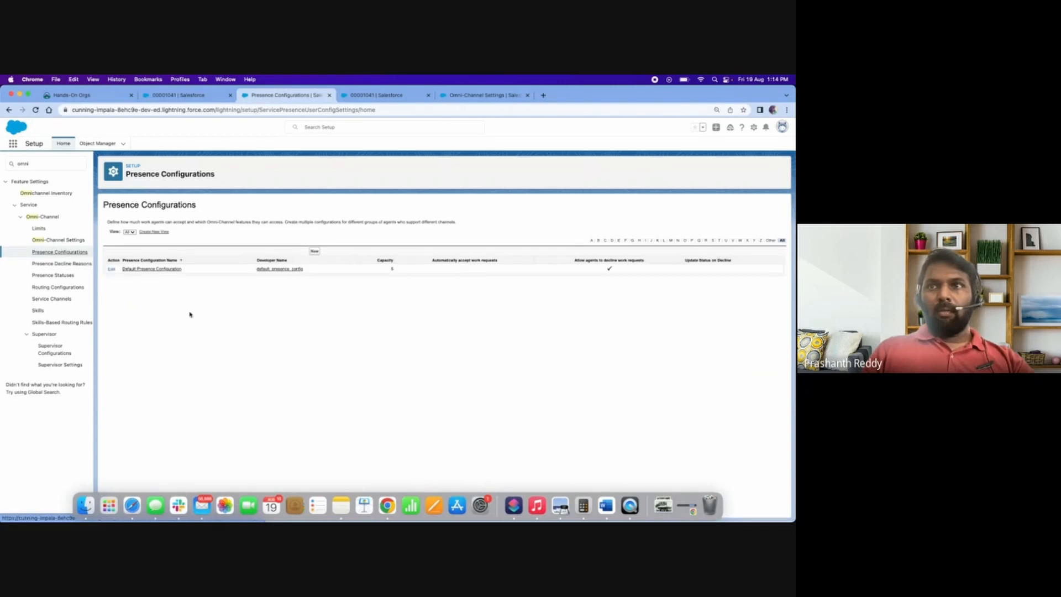
click(111, 269)
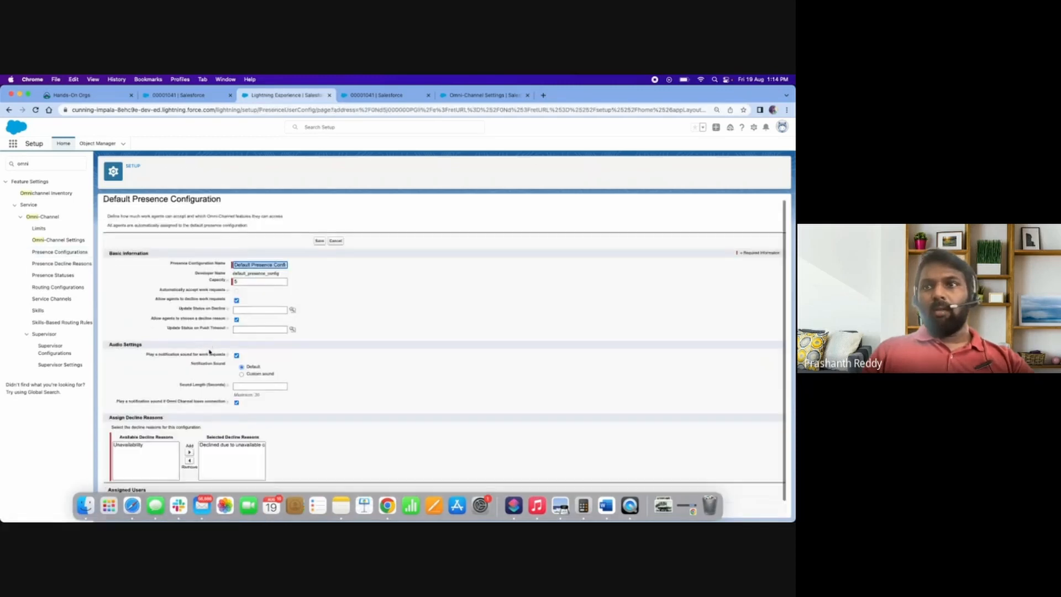
scroll(209, 351, down, 1)
click(142, 430)
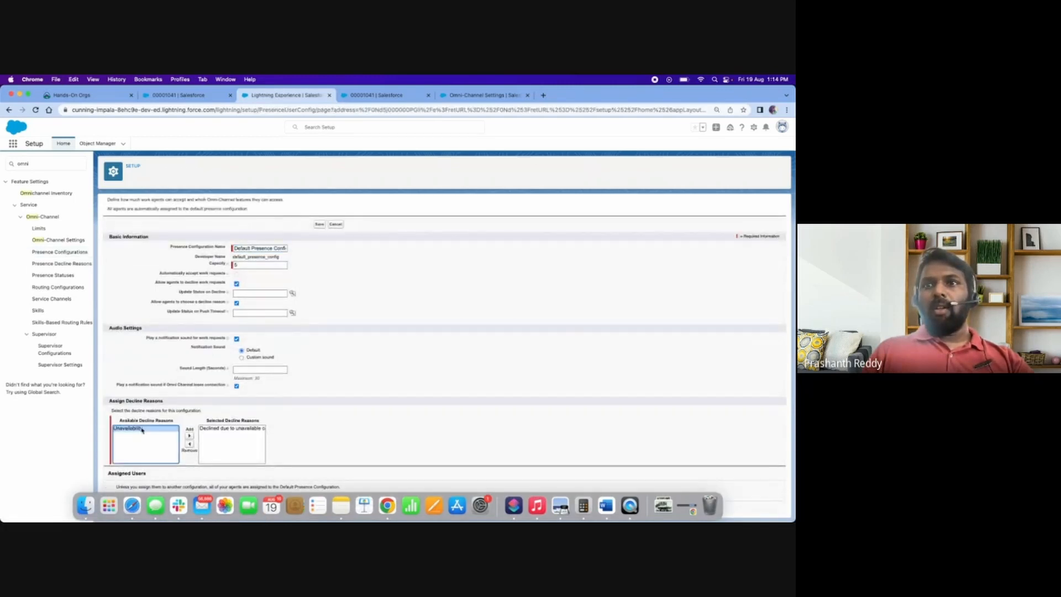
click(189, 435)
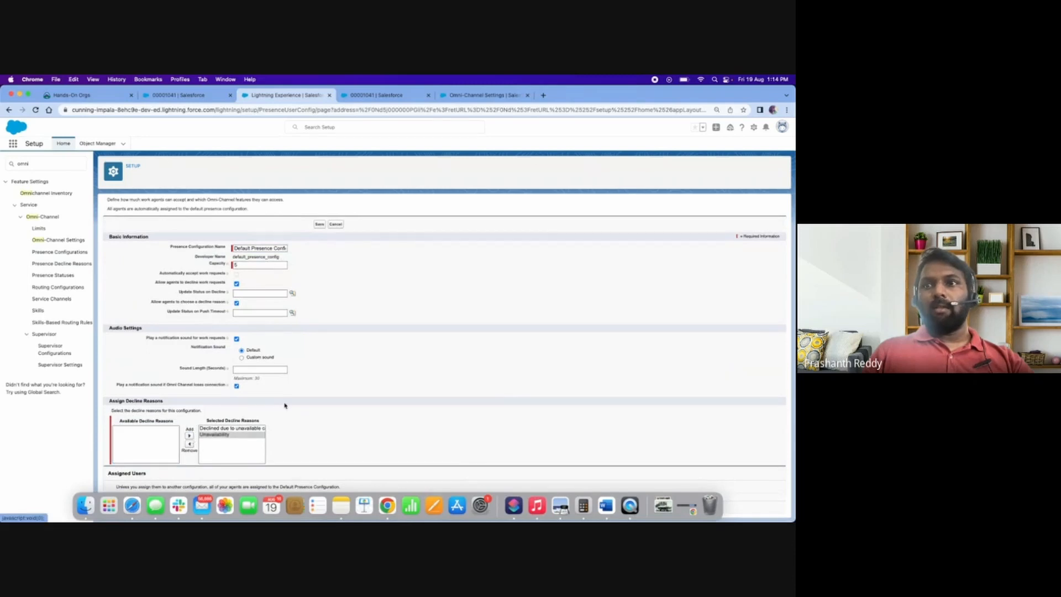
click(320, 224)
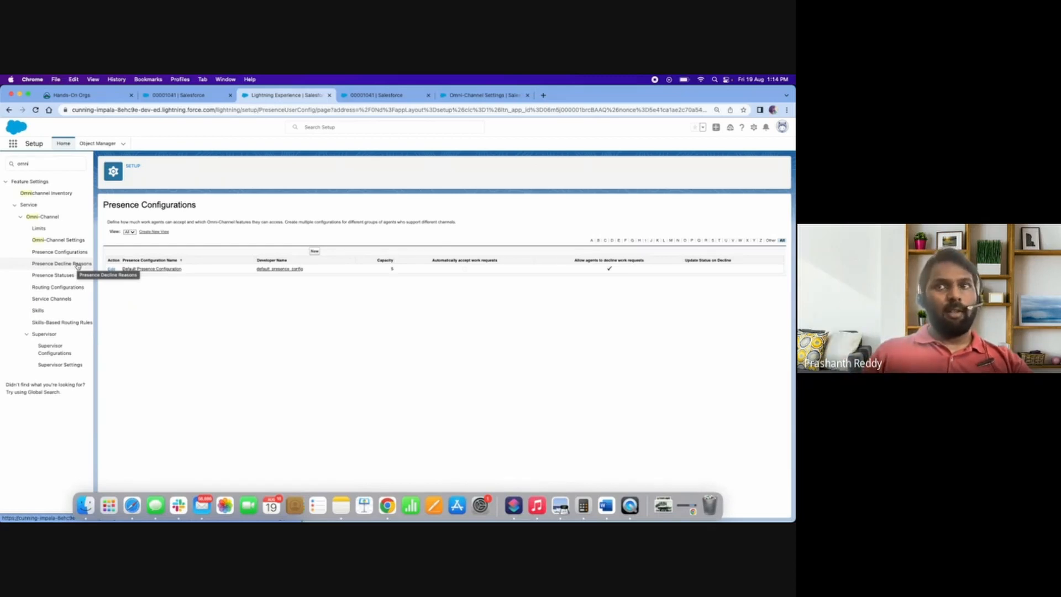
Start a new presence status named Available on Chat, with its developer name filled in automatically.
click(64, 276)
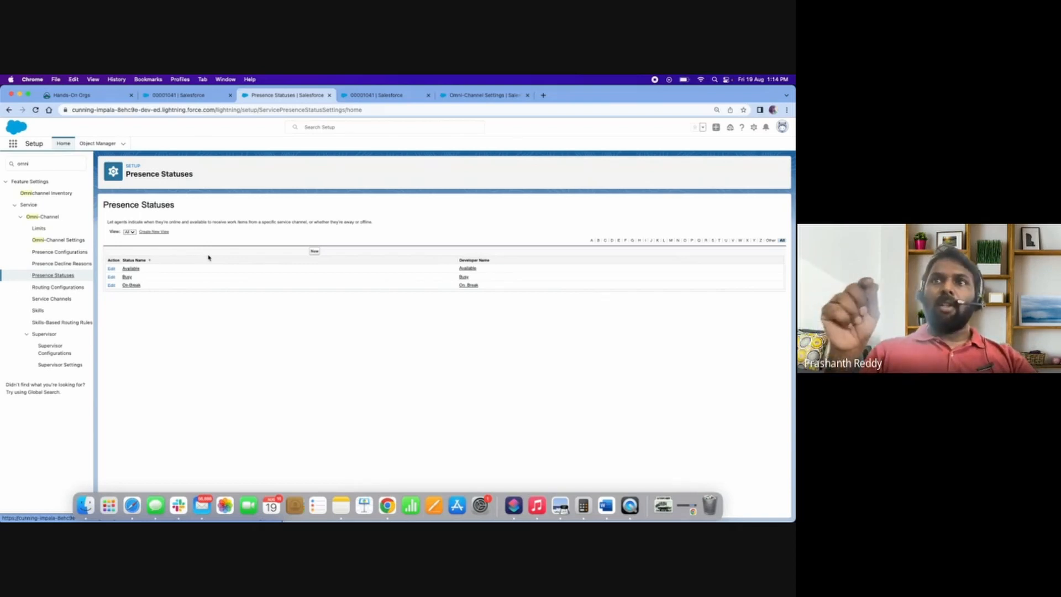
click(315, 252)
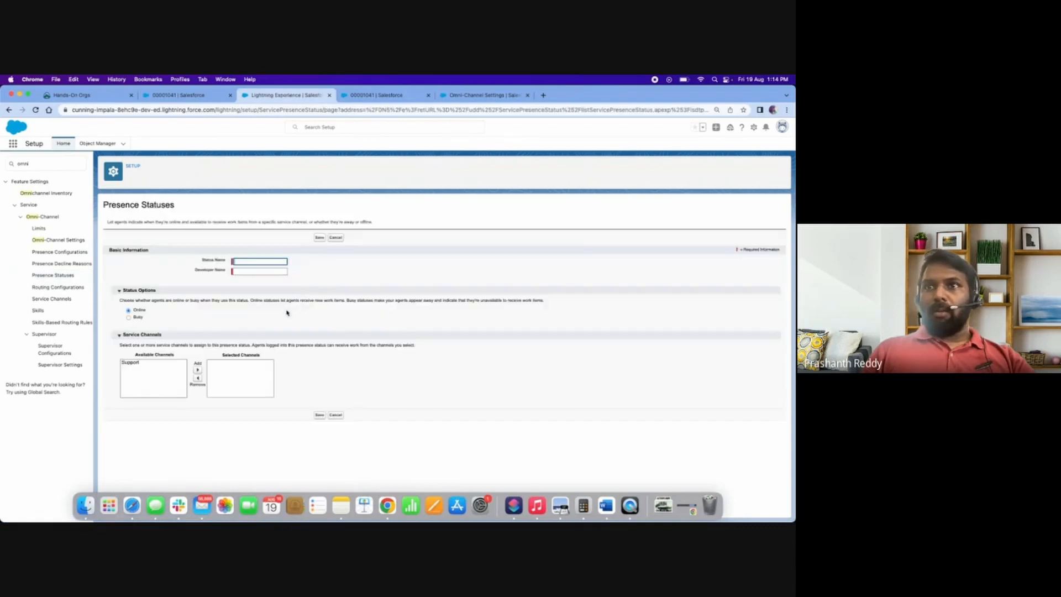
click(270, 260)
text(Availabl)
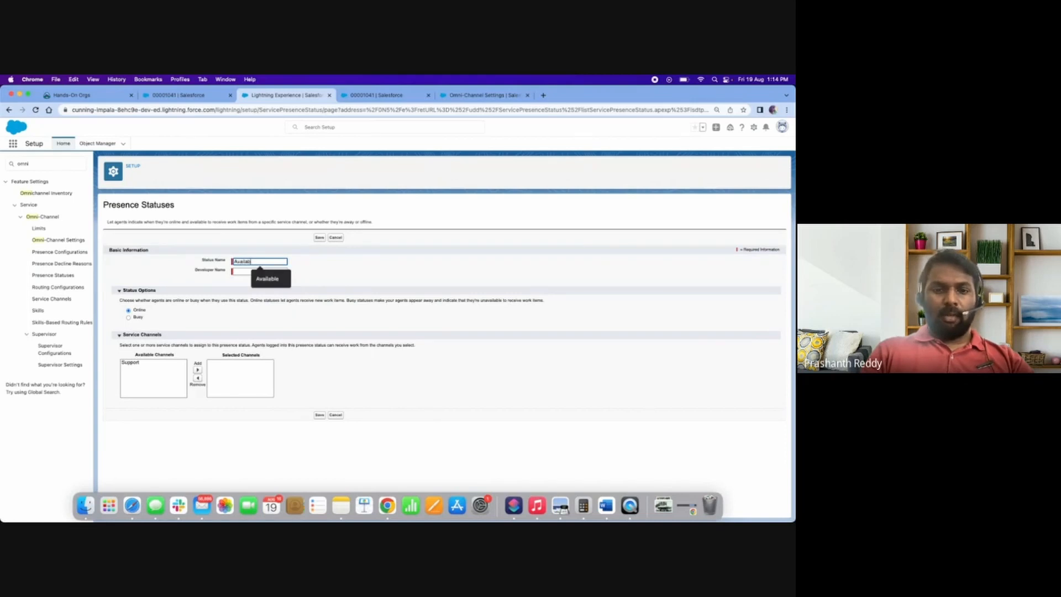
click(268, 278)
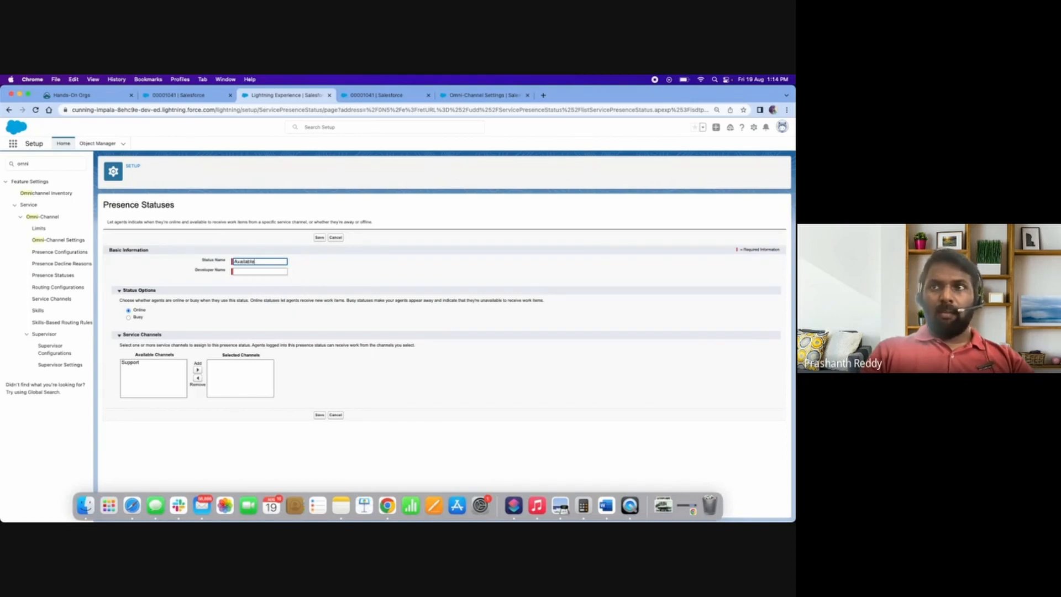
text(on Chat)
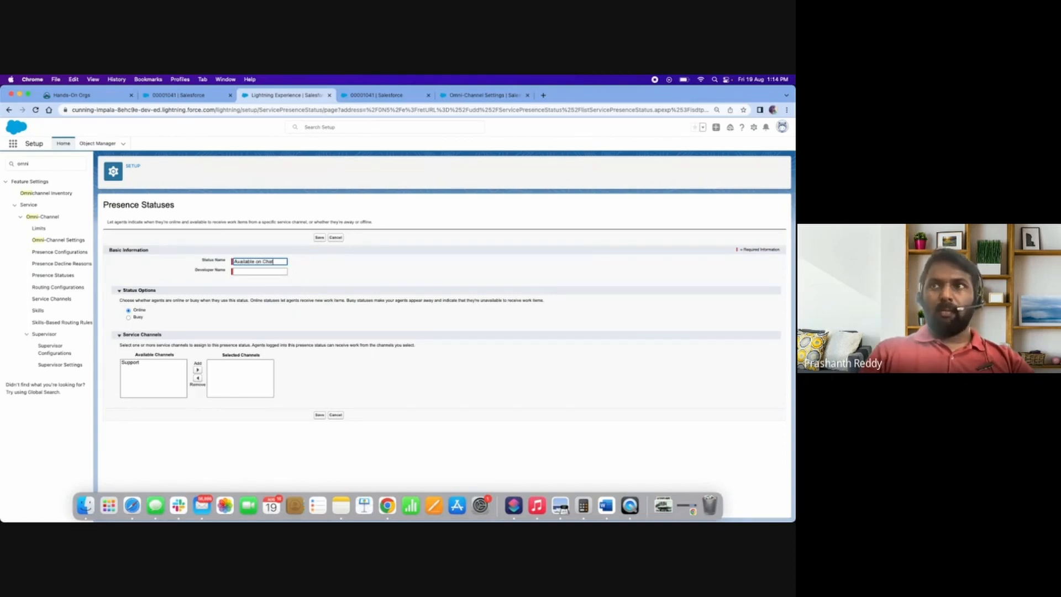
click(321, 283)
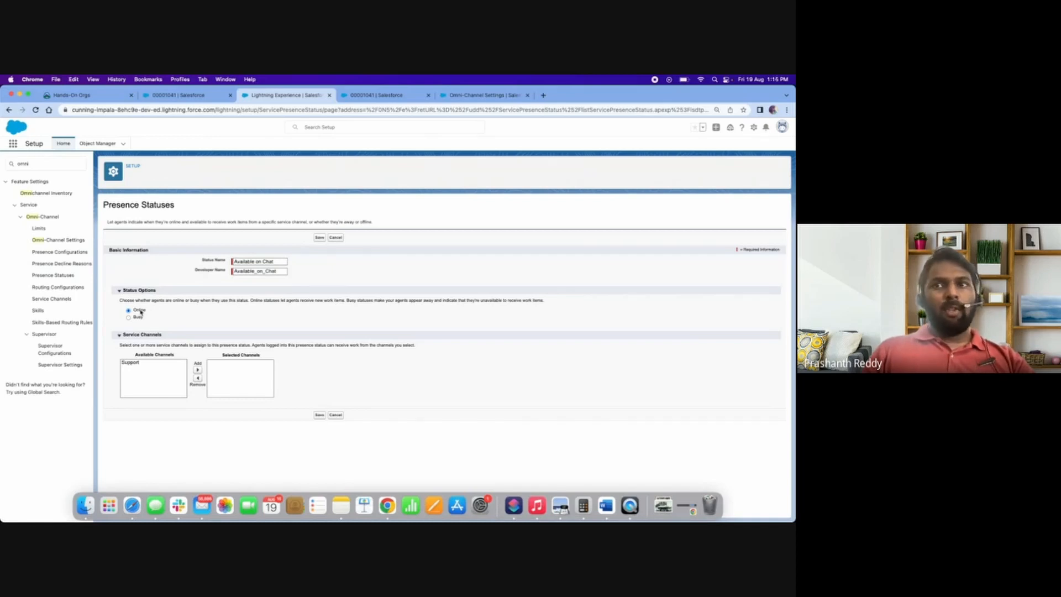
Assign the Support service channel to the Available on Chat status and save the status.
click(133, 362)
click(198, 370)
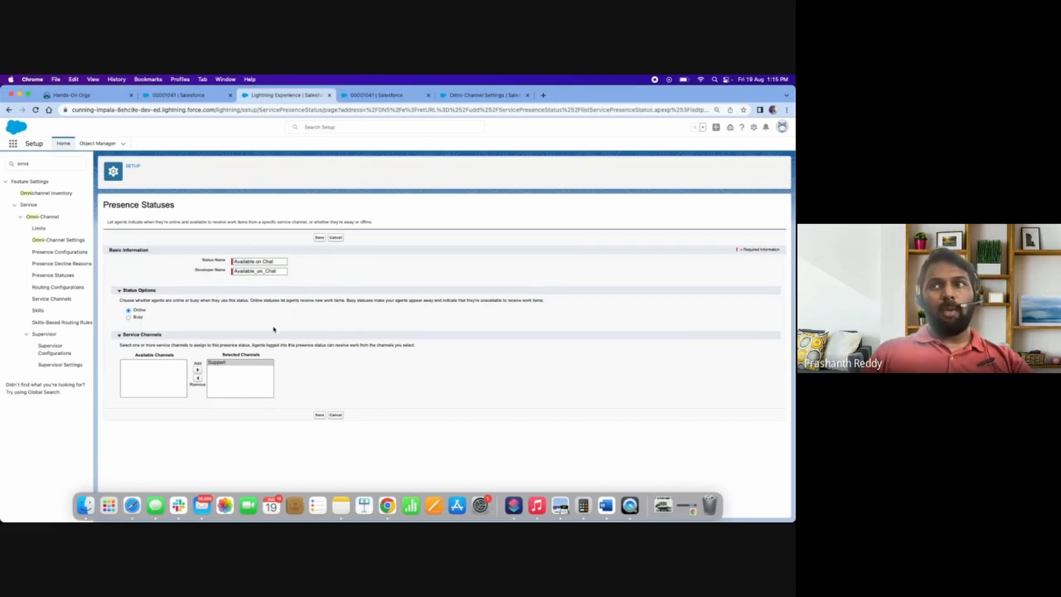
click(320, 415)
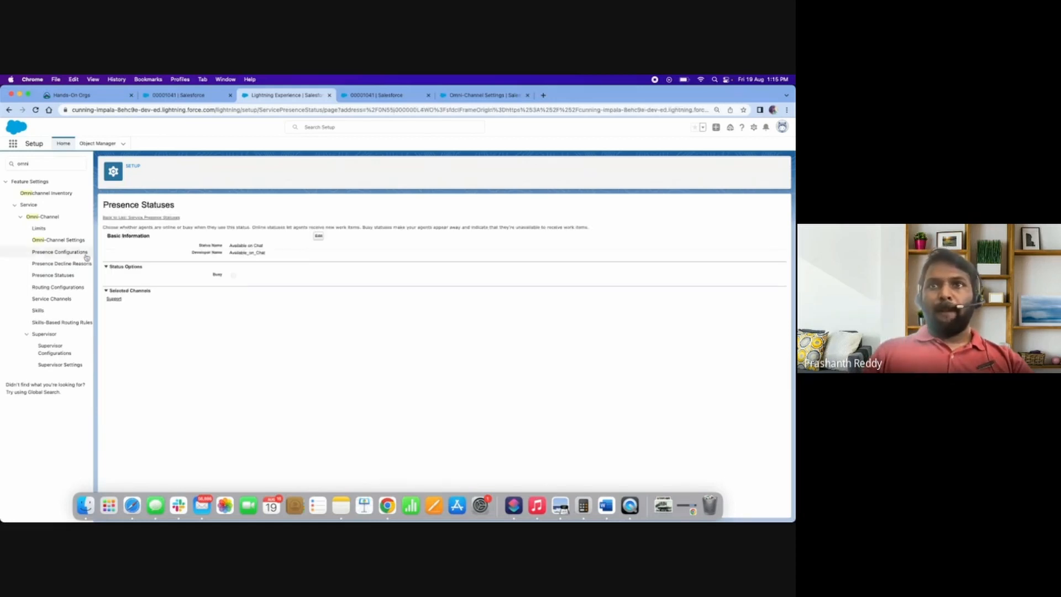
Open the Support Route routing configuration for editing and examine its routing priority and the available routing models.
click(59, 287)
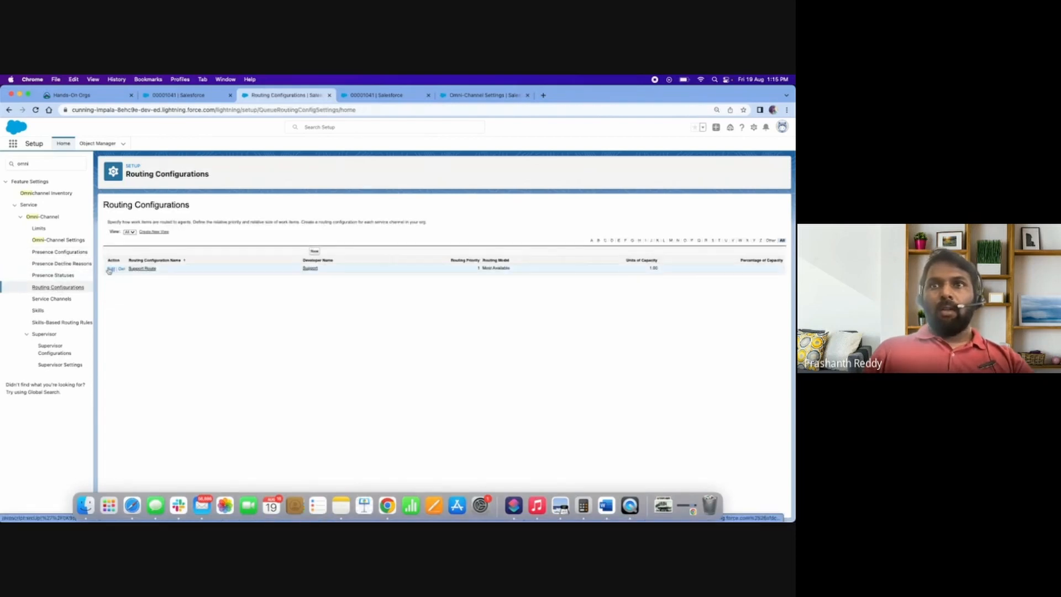
click(110, 270)
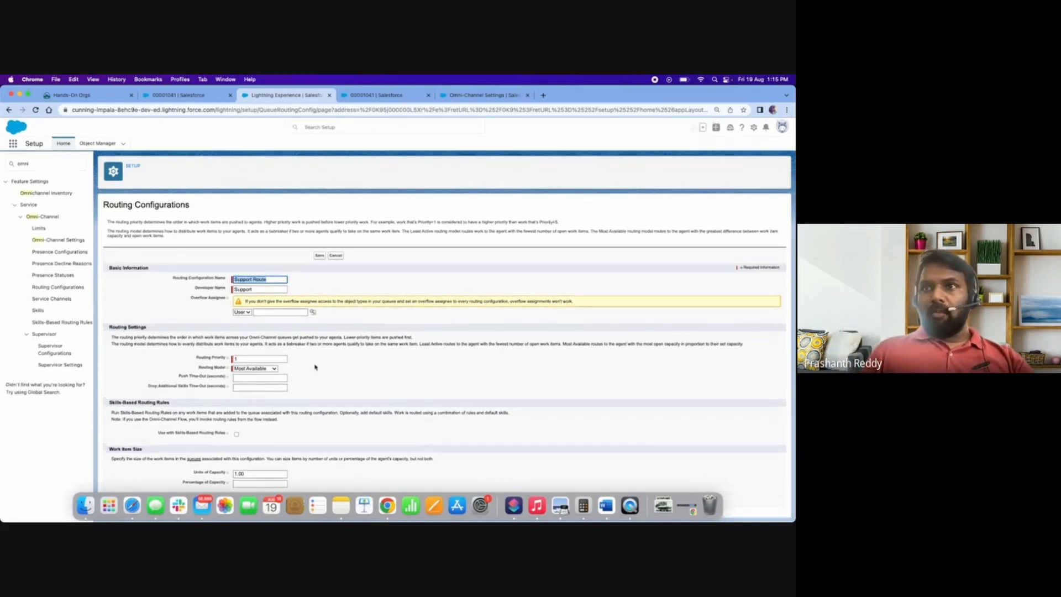
click(260, 359)
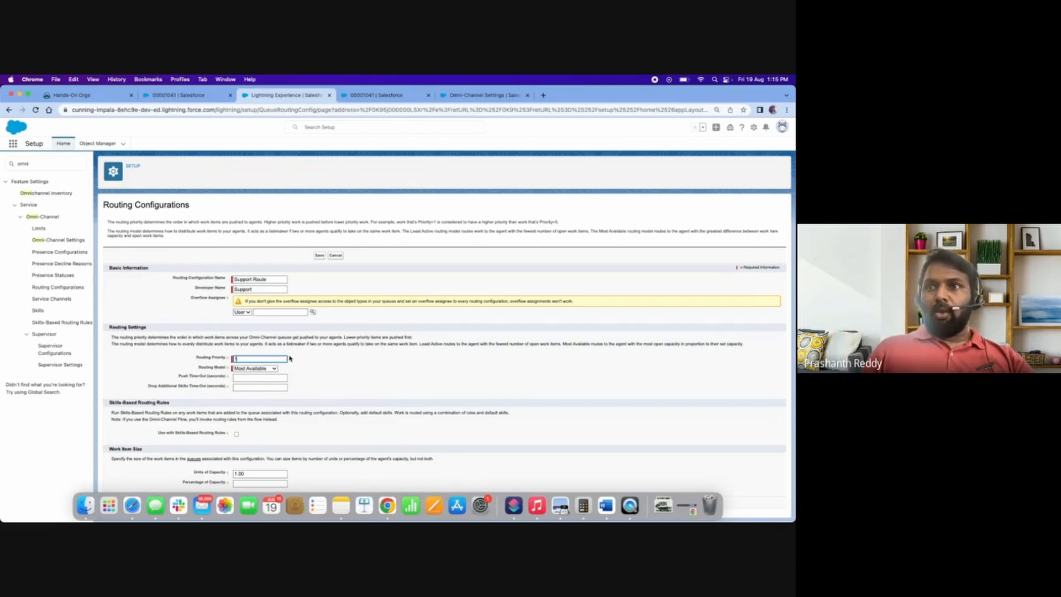
click(268, 369)
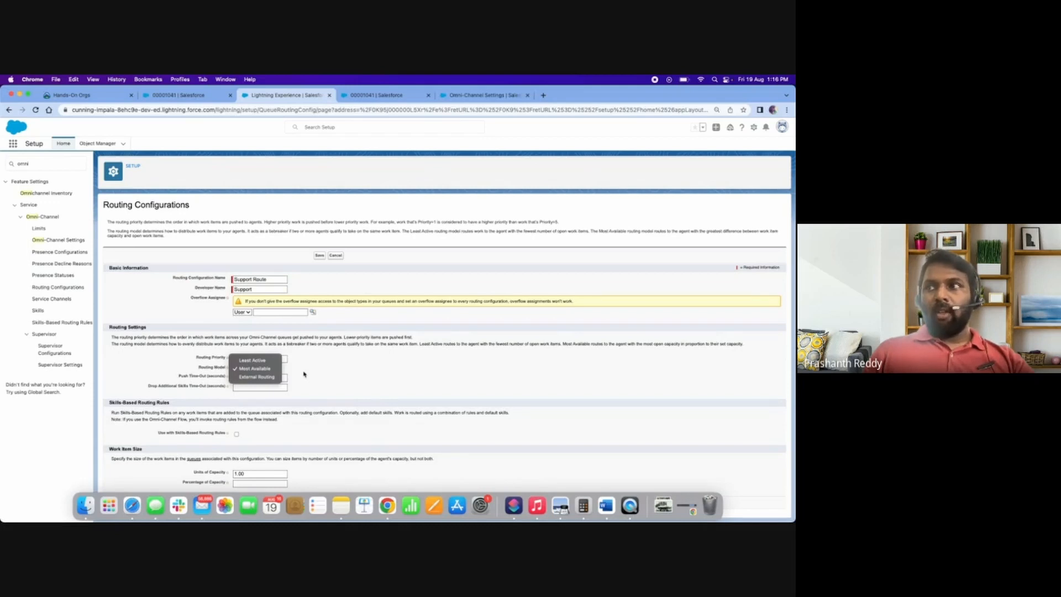
click(329, 388)
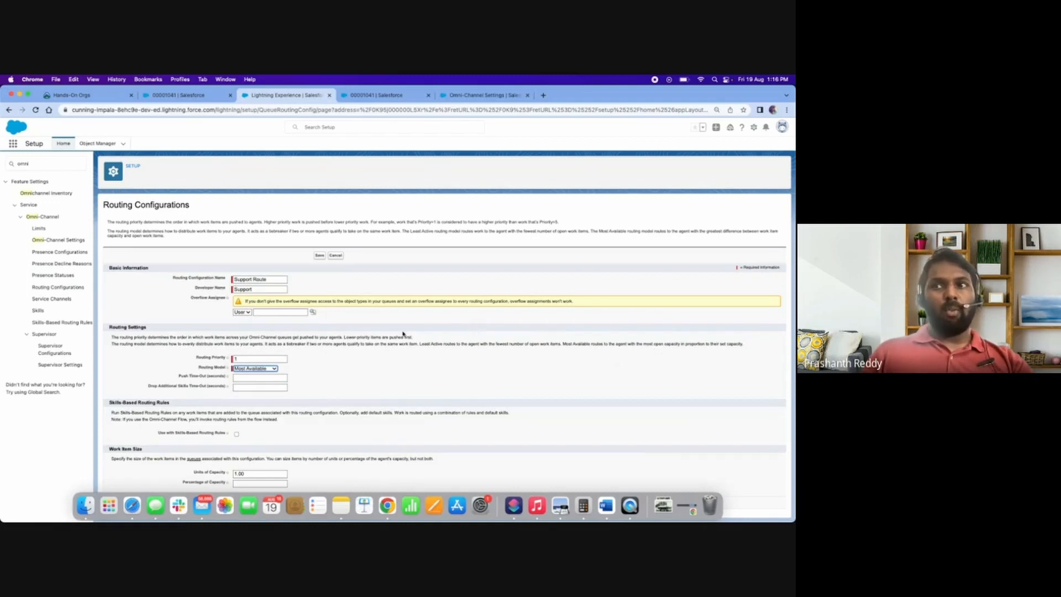
Compare the routing model options of the Support Route configuration and examine its skills-based routing and units of capacity settings.
click(263, 370)
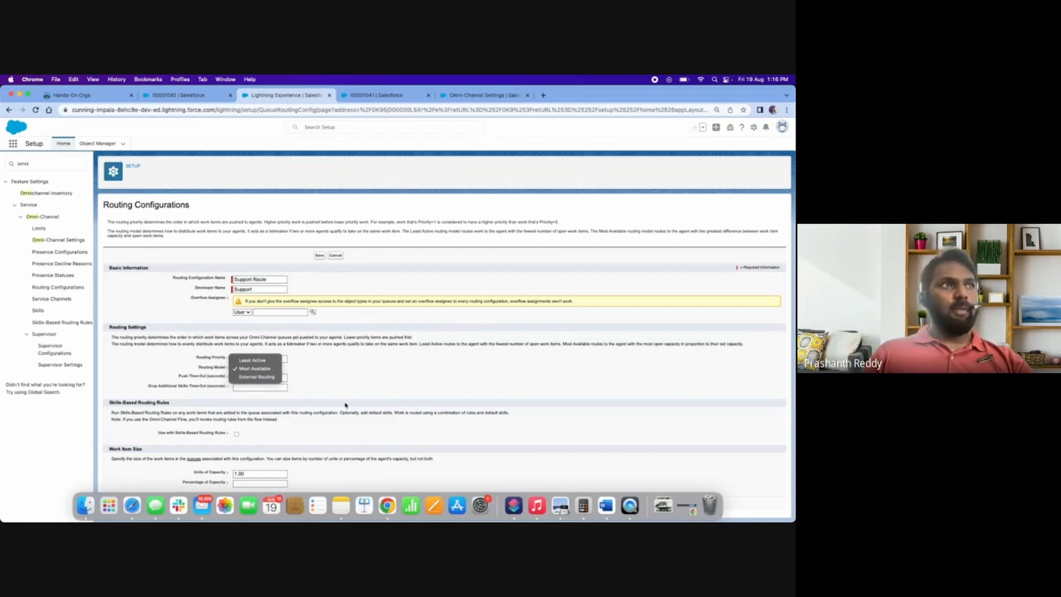
click(336, 385)
click(269, 368)
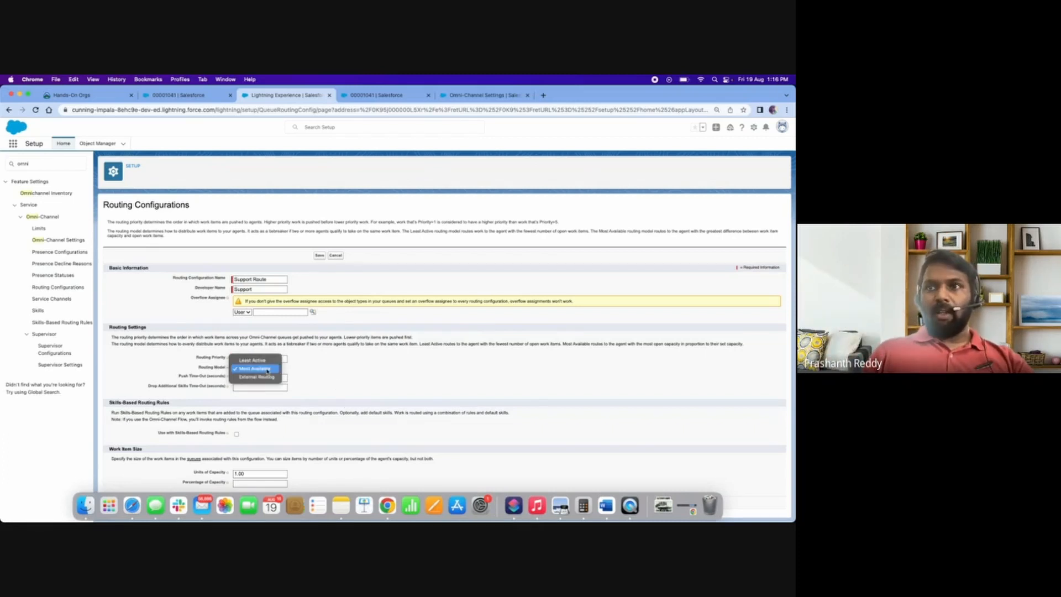
click(323, 380)
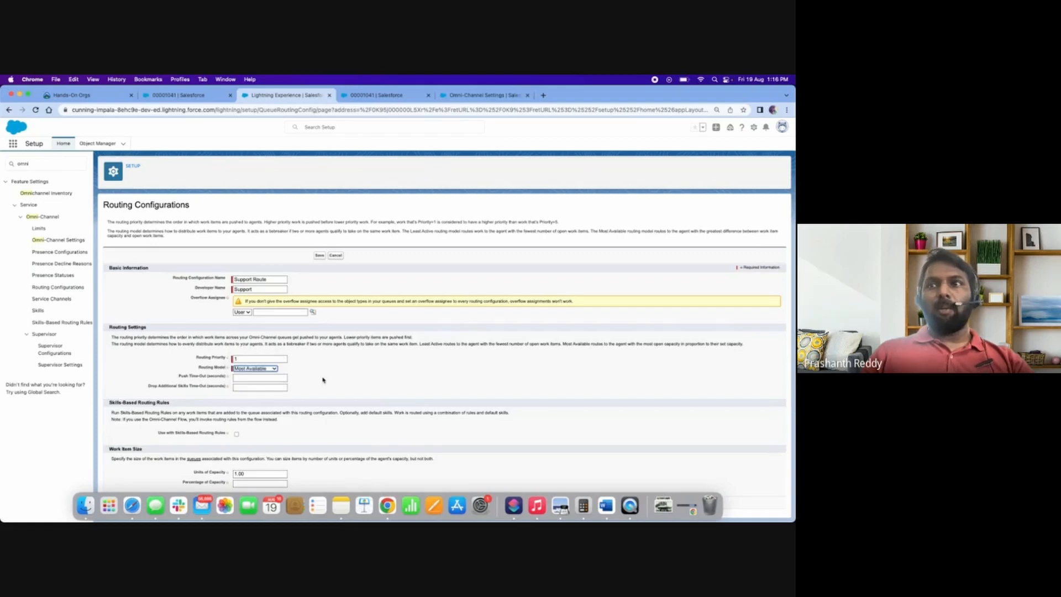
click(264, 369)
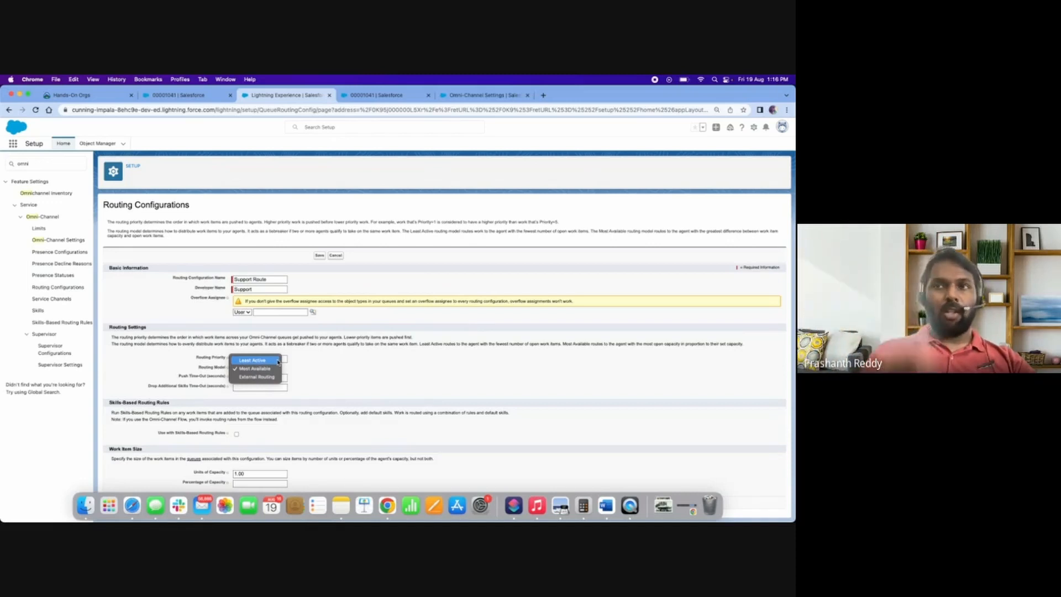
click(305, 382)
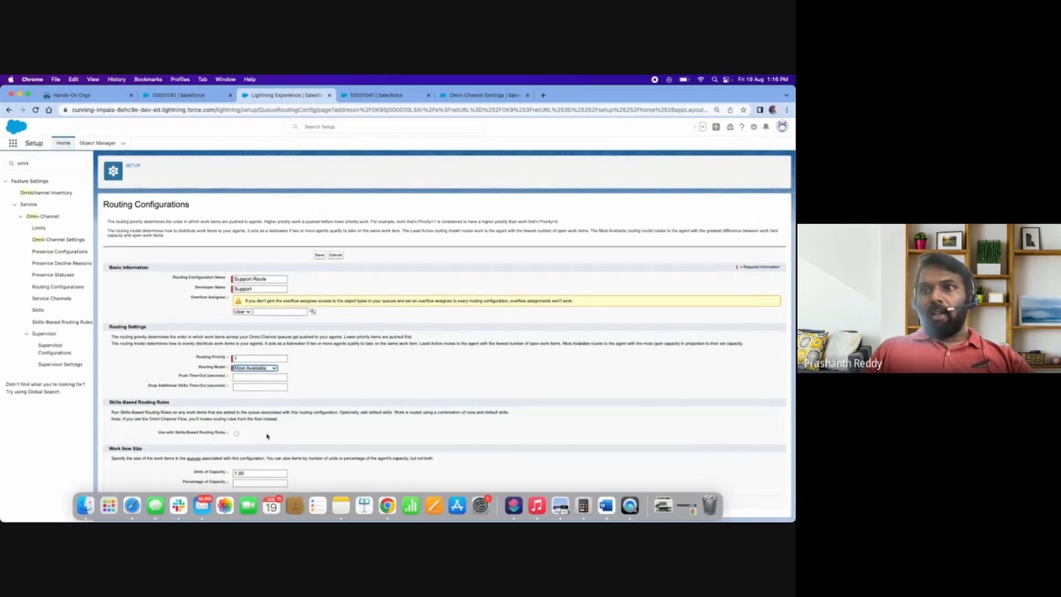
mouse_move(228, 474)
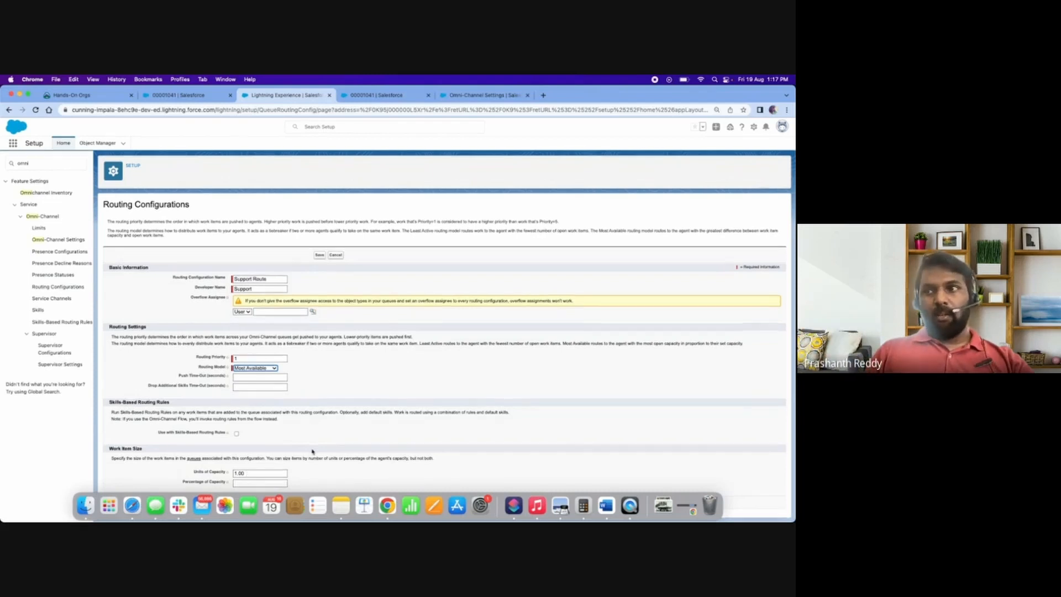
click(251, 474)
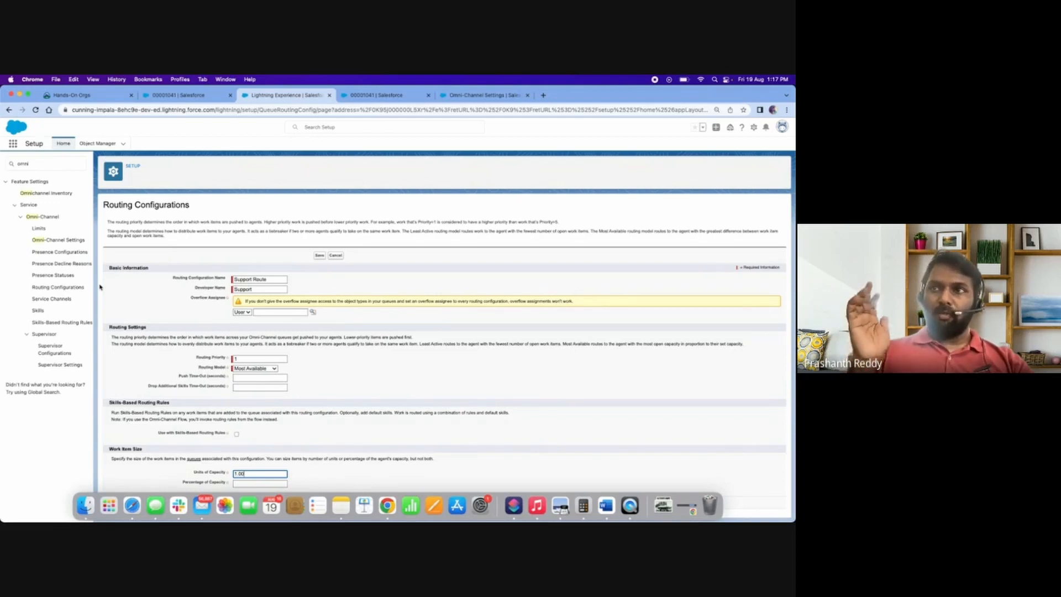
Open the Support service channel for editing, examine which Salesforce objects it can route, and cancel without changes.
click(58, 301)
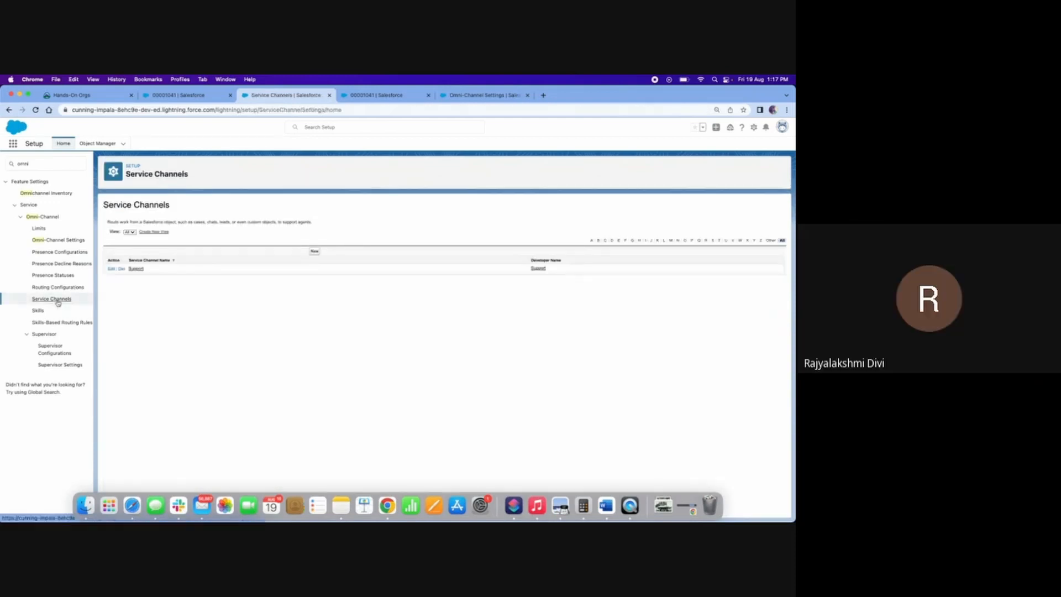
click(111, 269)
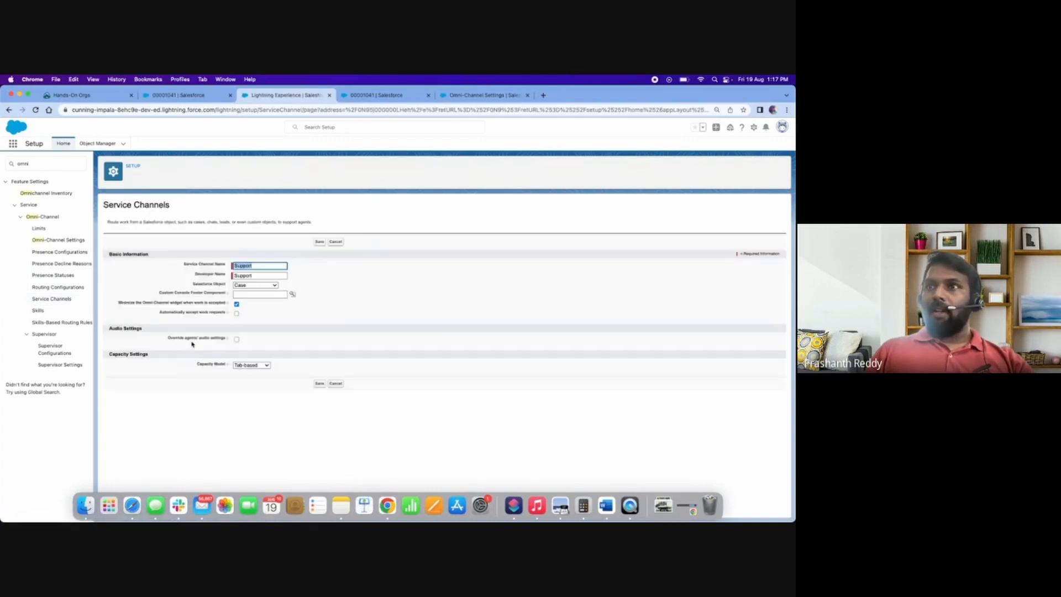
click(271, 286)
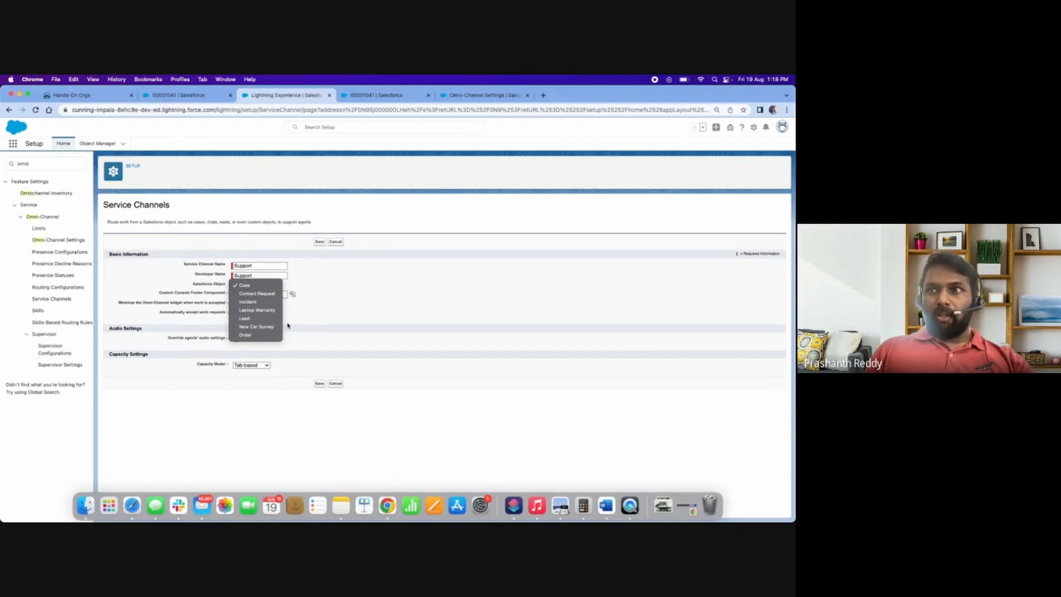
click(299, 316)
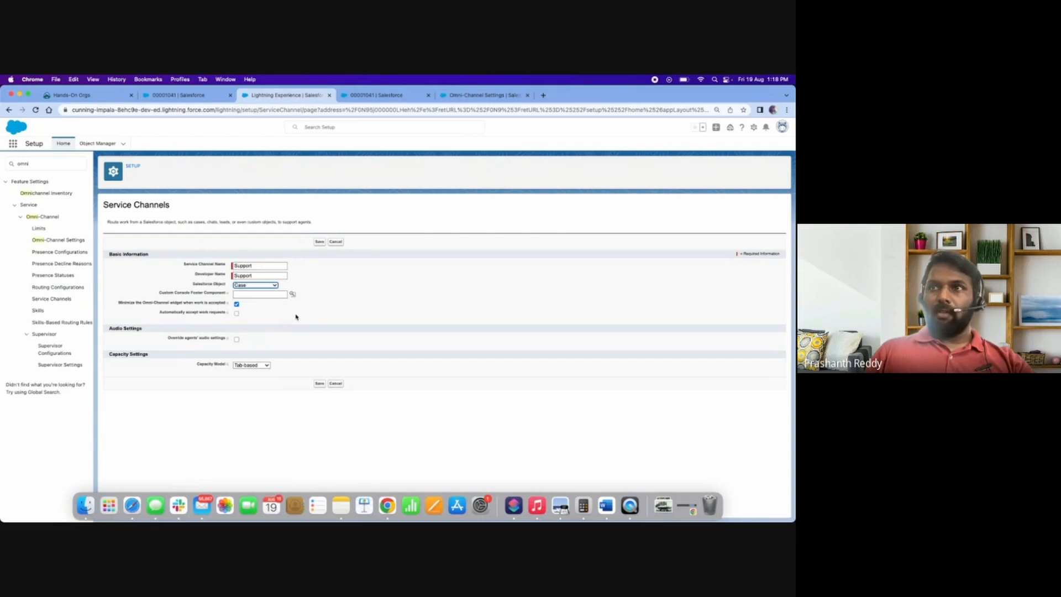
click(296, 318)
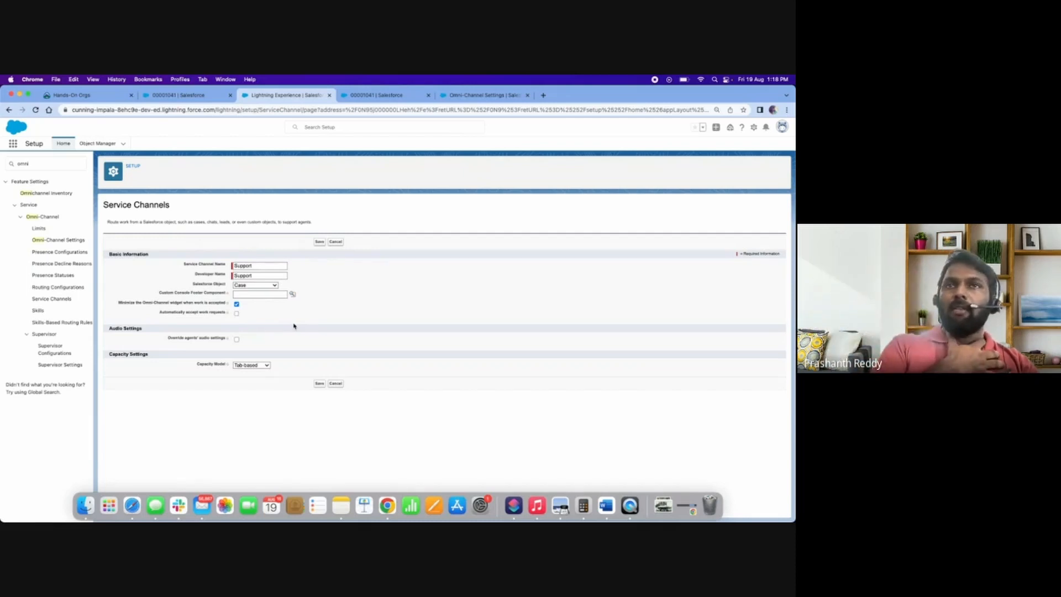
click(265, 285)
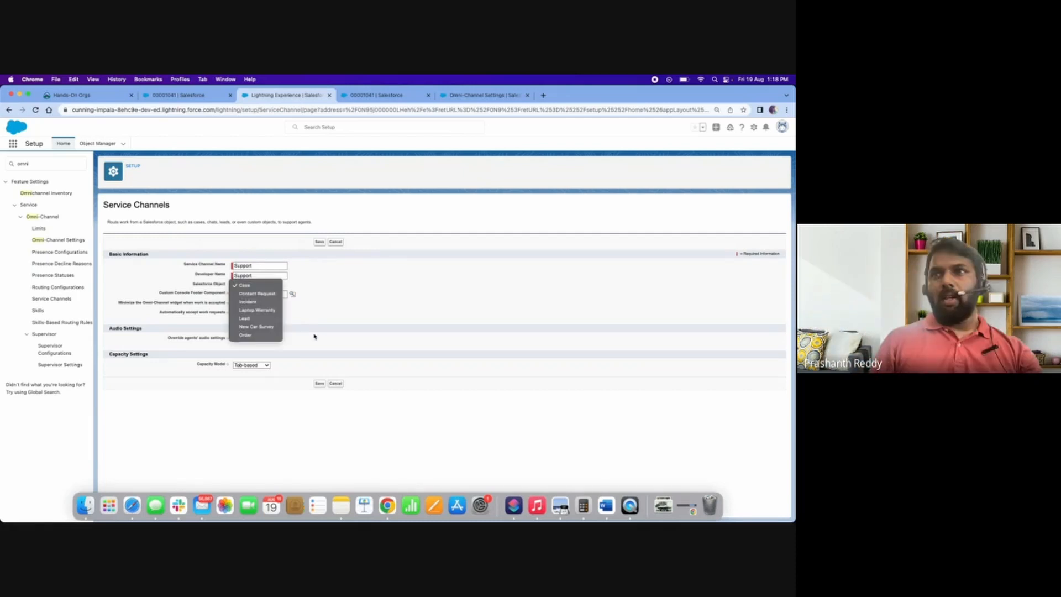
click(314, 336)
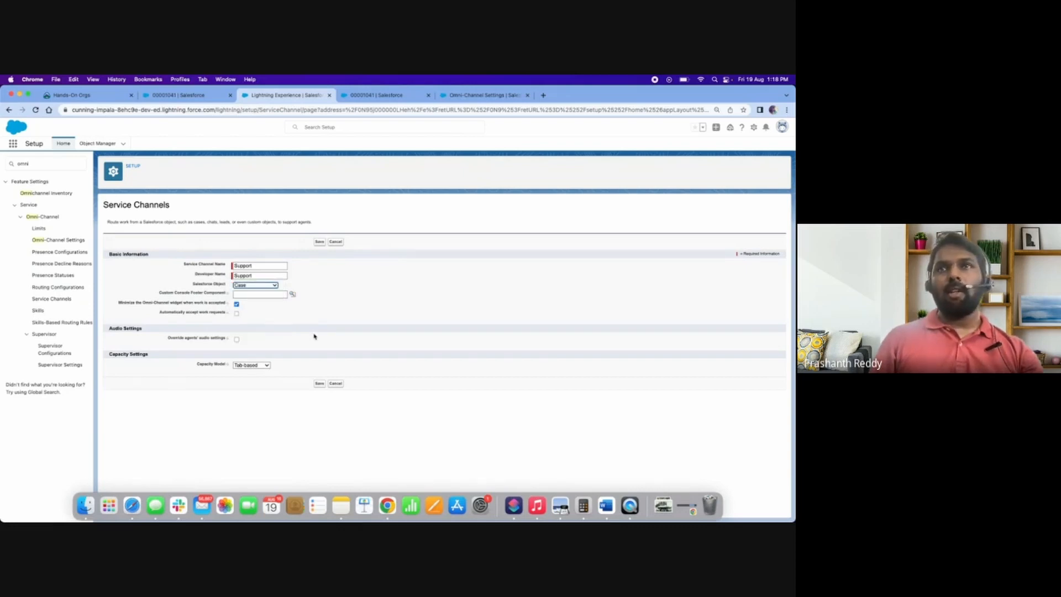
click(274, 286)
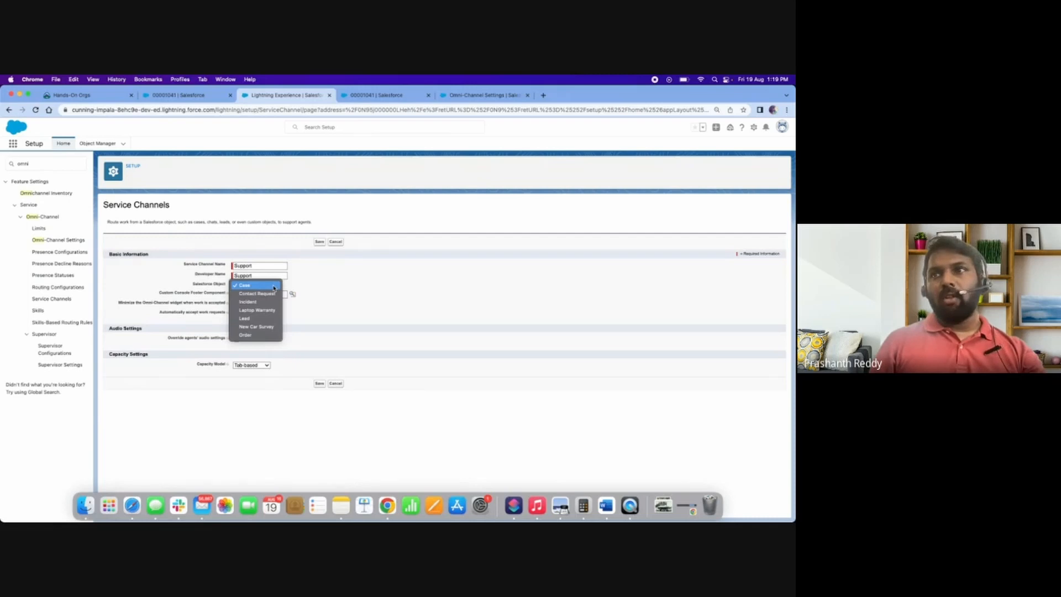
click(319, 330)
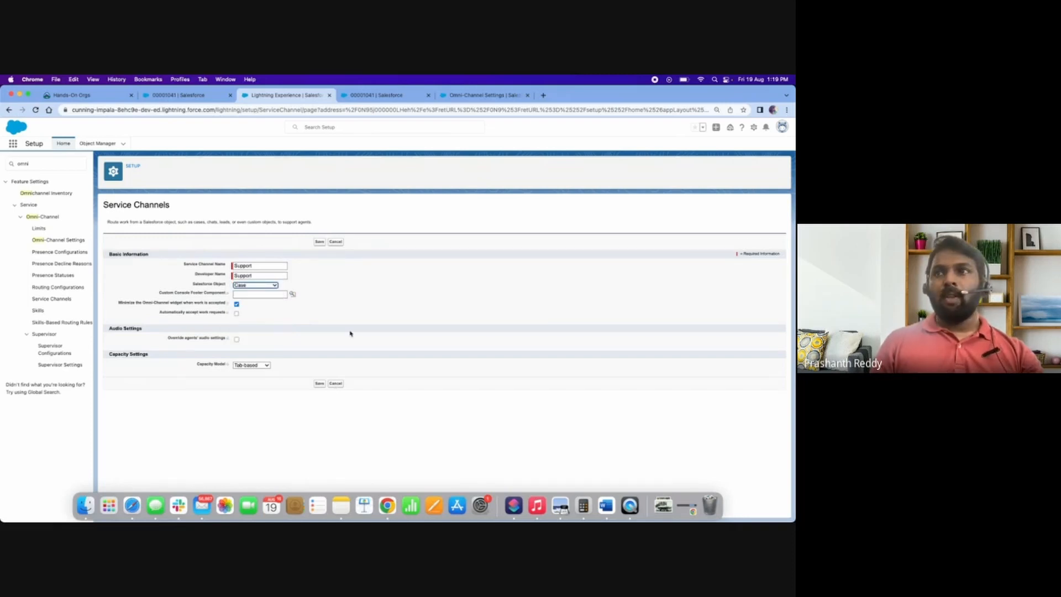
click(335, 384)
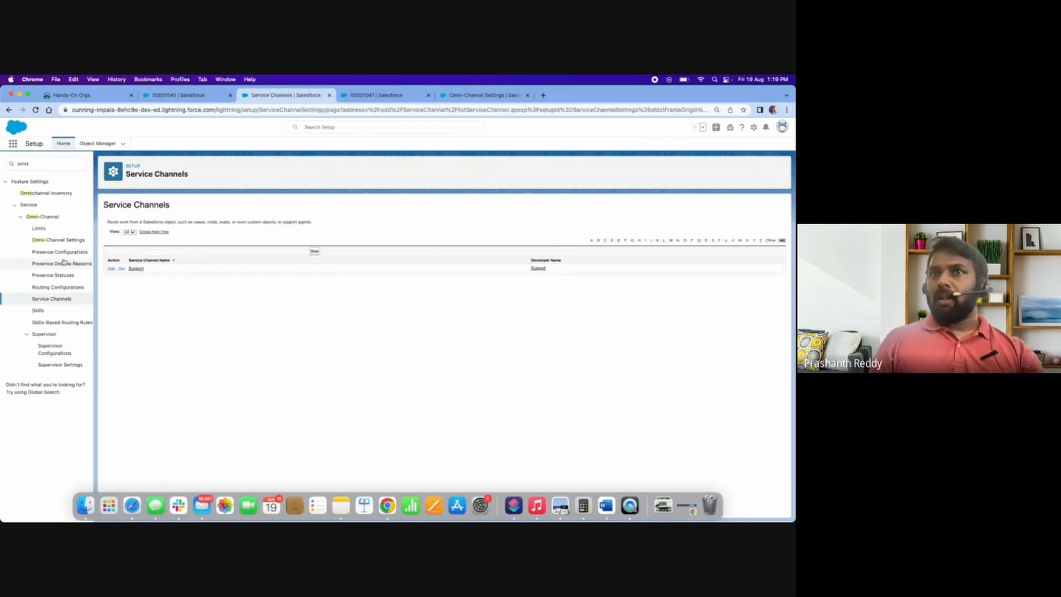
Review the list of presence statuses, and find and open the System Administrator profile.
click(56, 277)
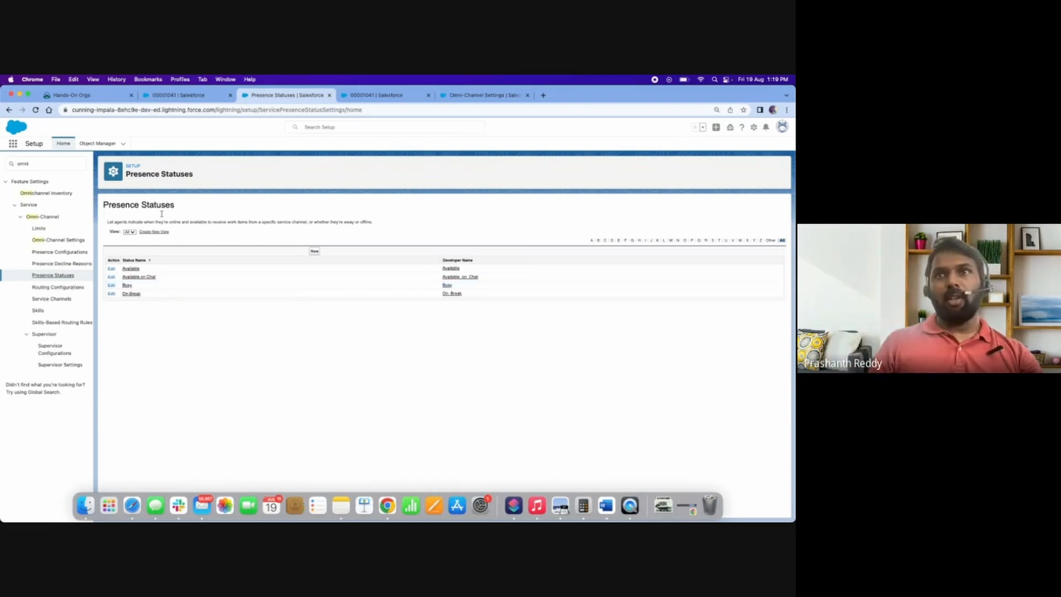
double_click(45, 165)
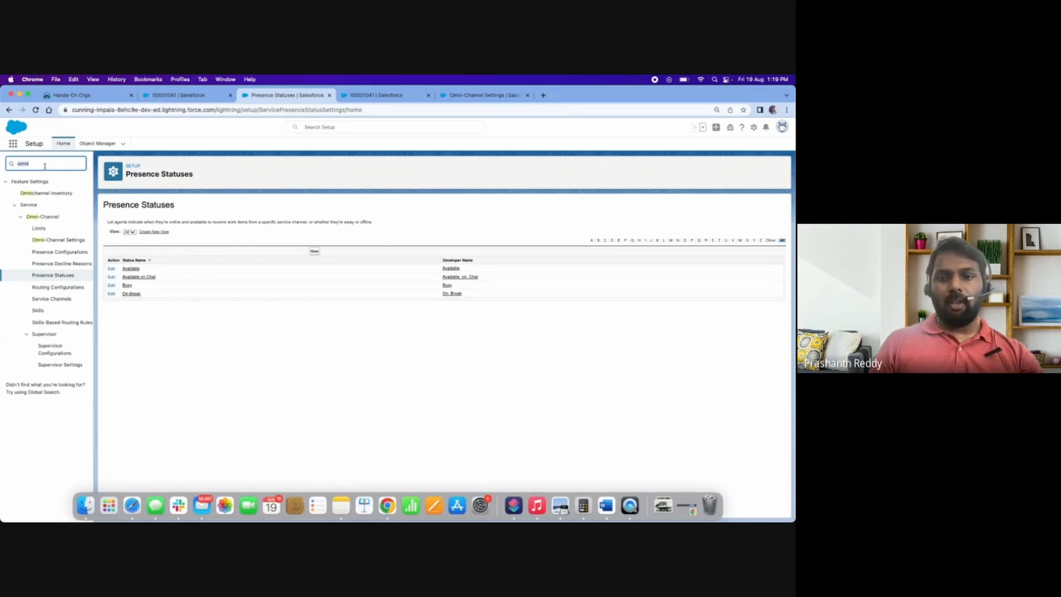
text(pro)
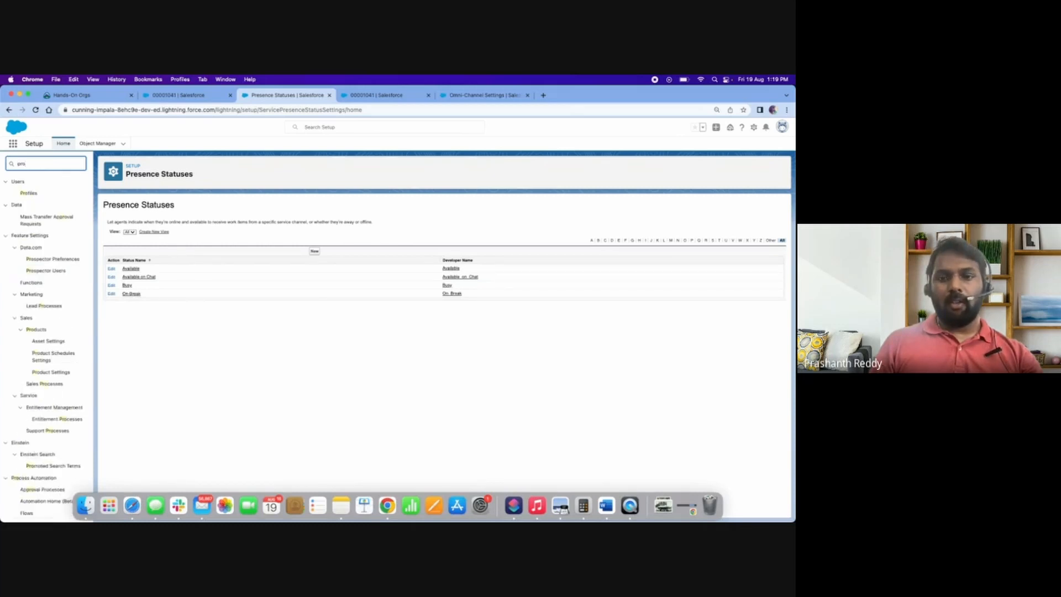
text(fi)
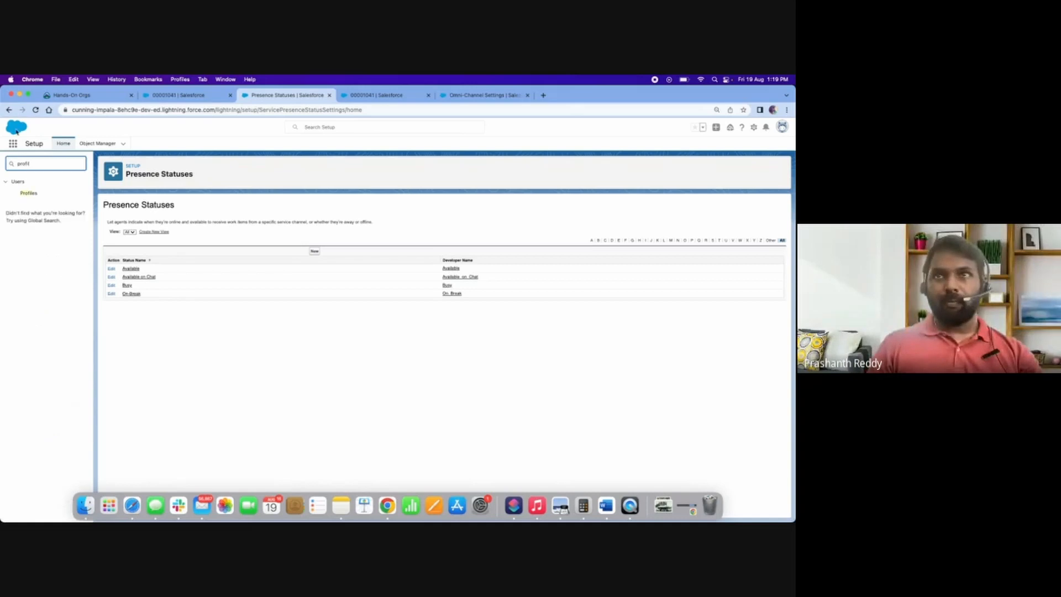
click(29, 194)
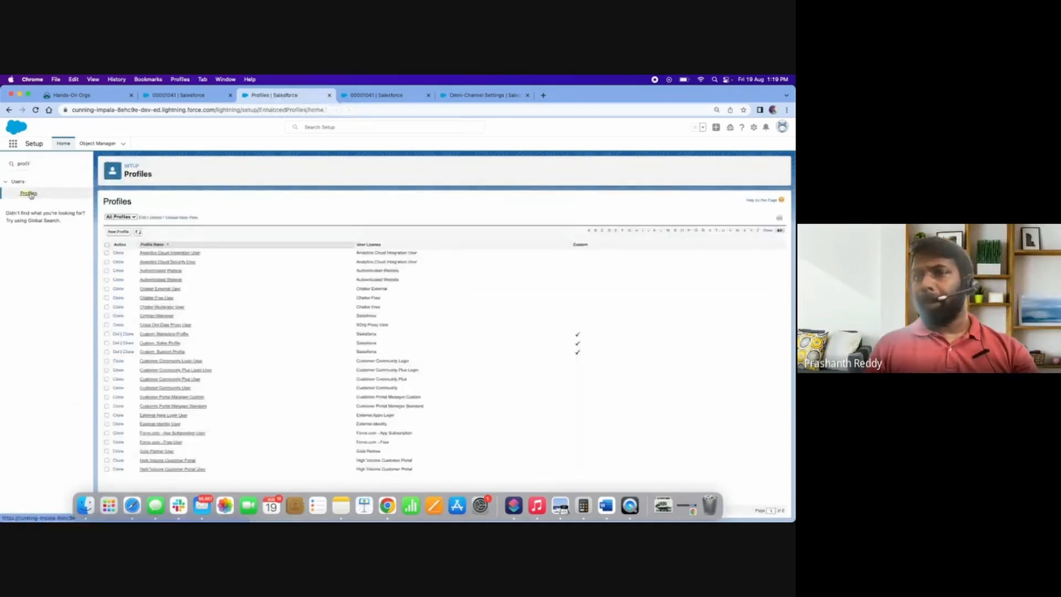
click(710, 231)
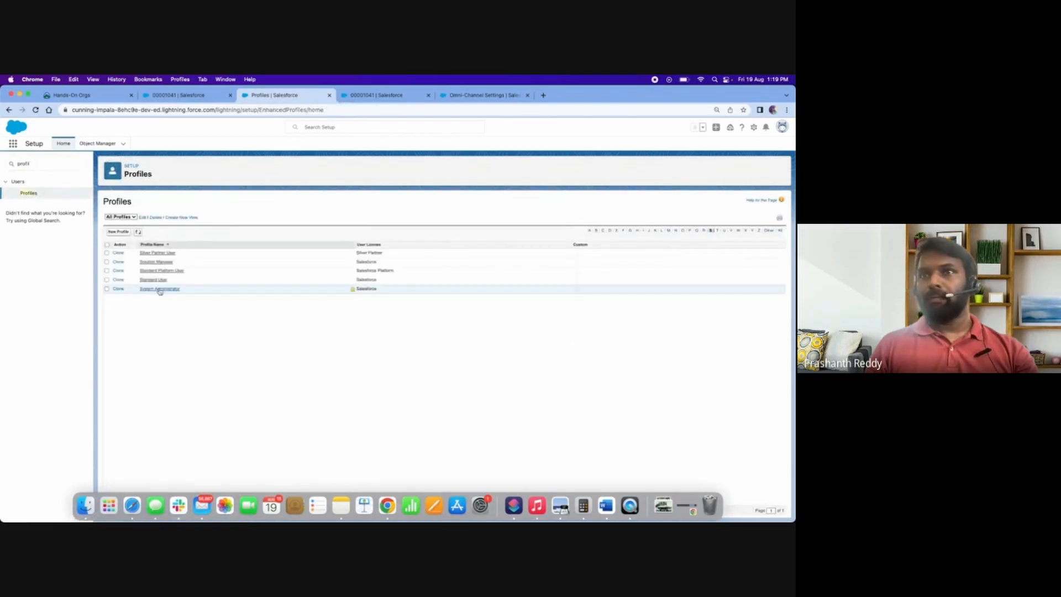
click(153, 292)
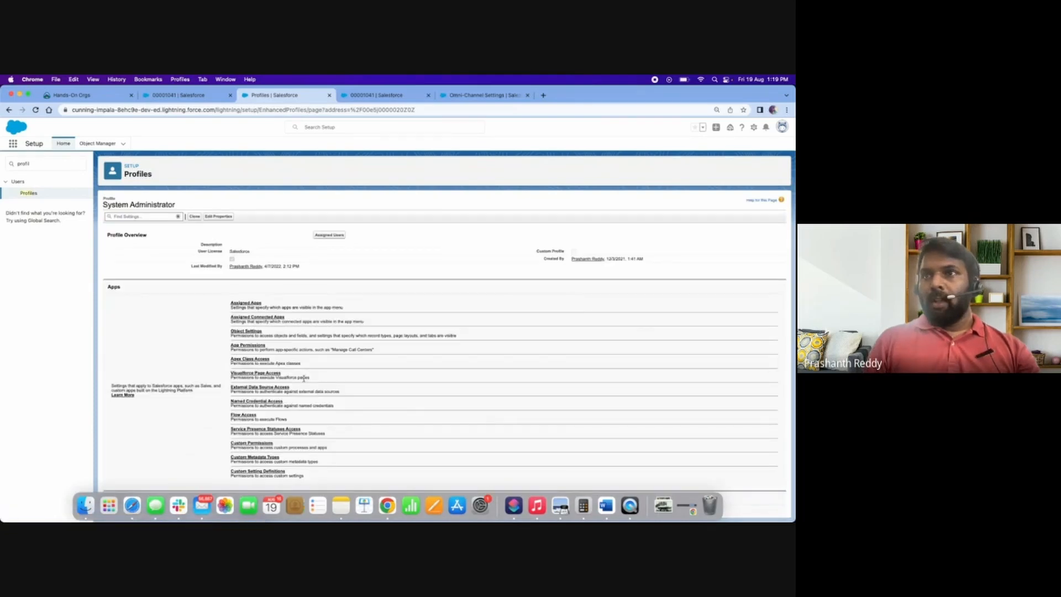
Add Available on Chat to the System Administrator profile's enabled service presence statuses and save the access settings.
scroll(304, 379, down, 5)
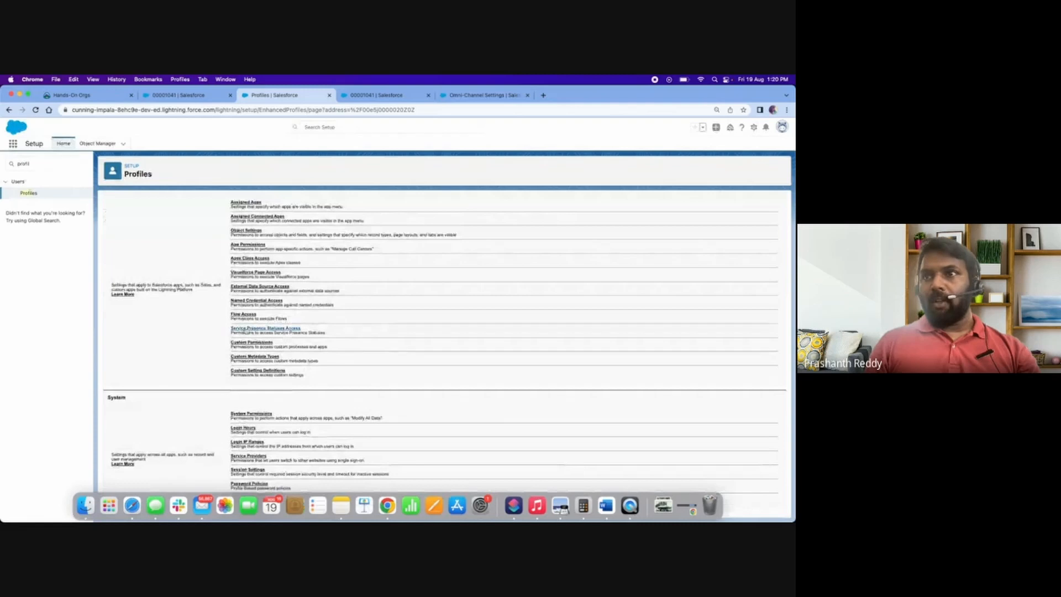
click(282, 330)
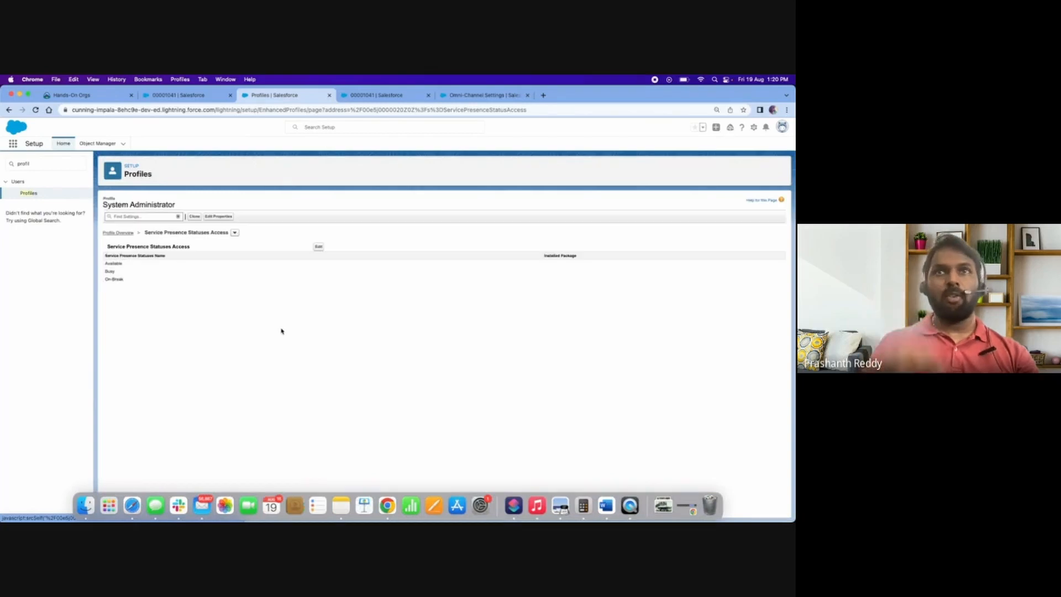
click(318, 246)
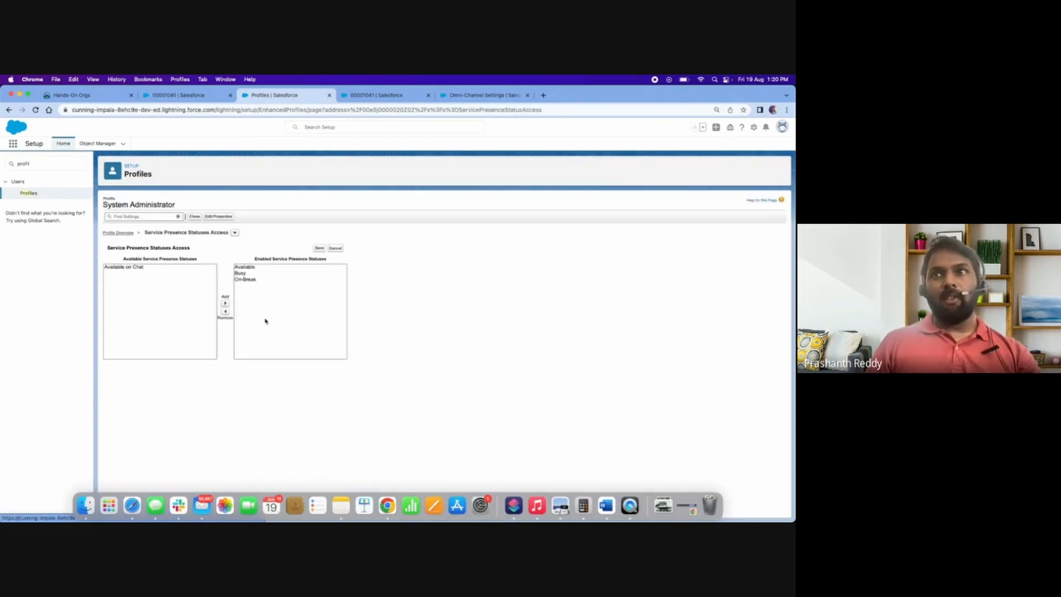
click(139, 268)
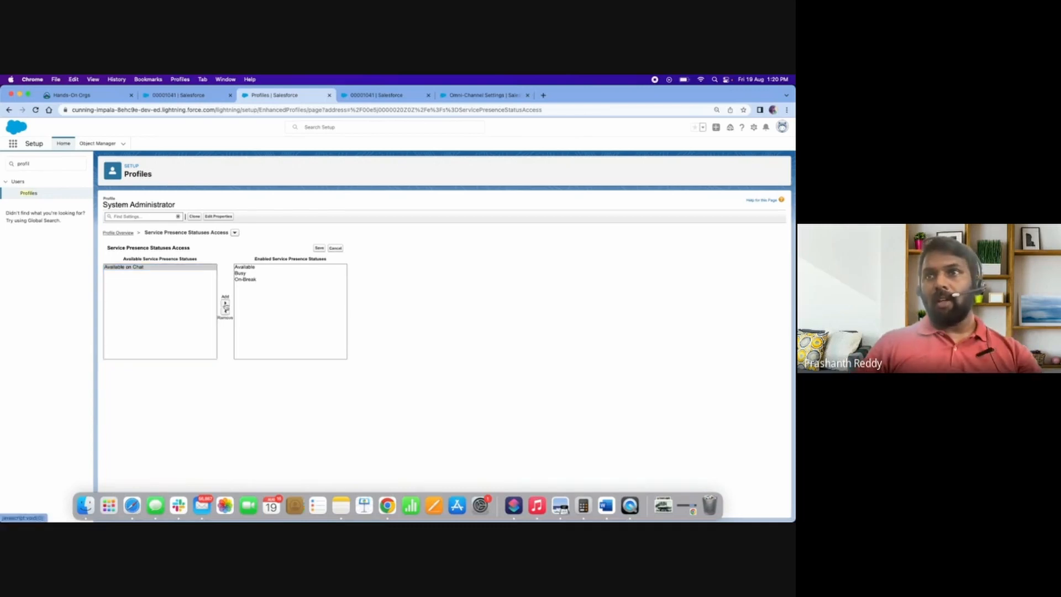
click(225, 303)
click(319, 248)
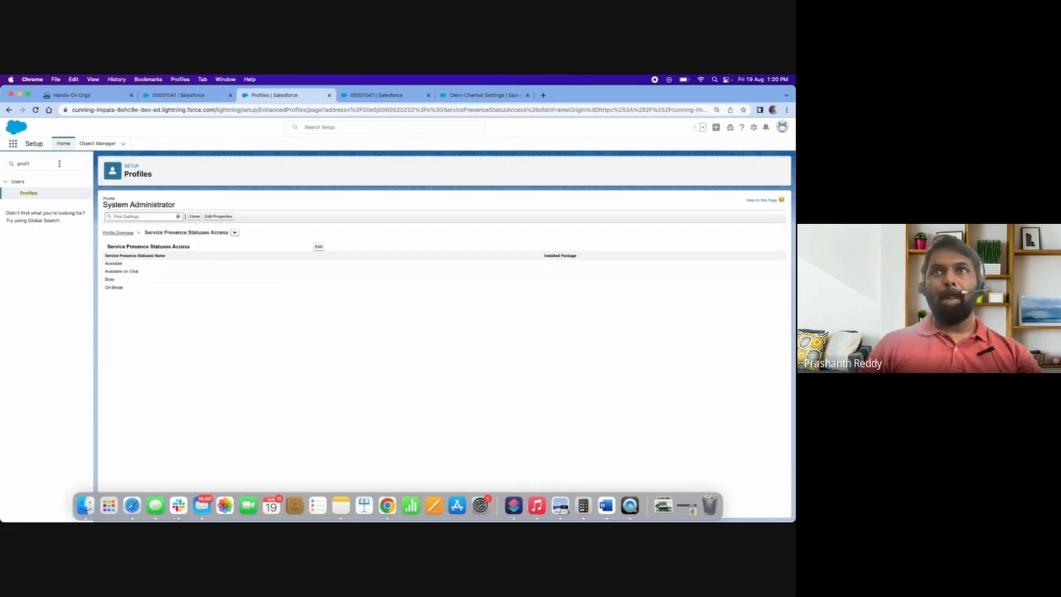
Search Setup for omni and open Omni-Channel Settings to review the enabled options.
click(41, 164)
key(super+a)
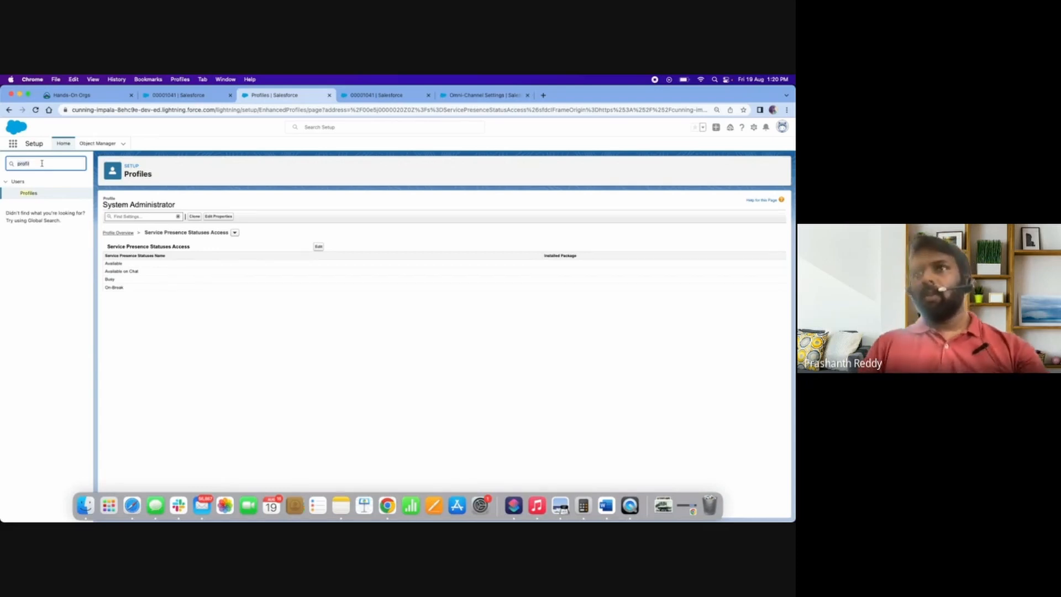
text(omni)
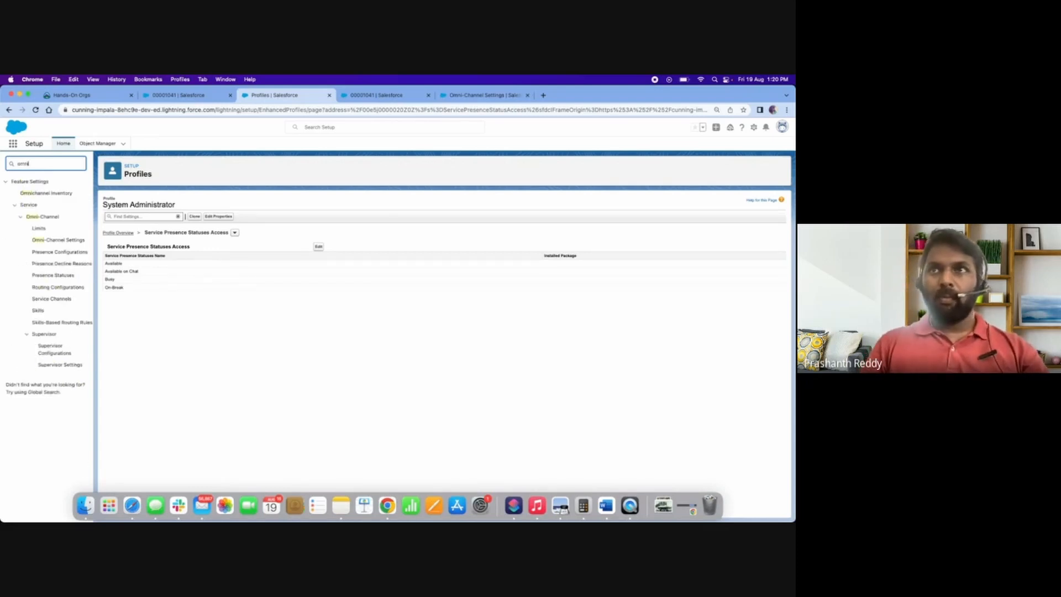
click(62, 241)
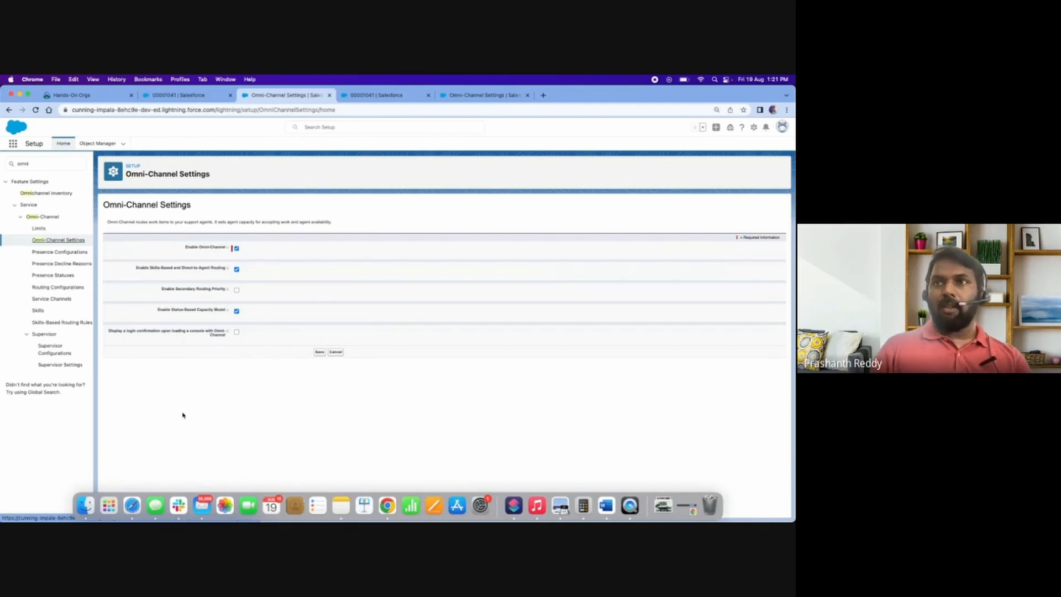
Switch to the case open in the Service Console, reload the page and expand the Omni-Channel widget.
click(178, 97)
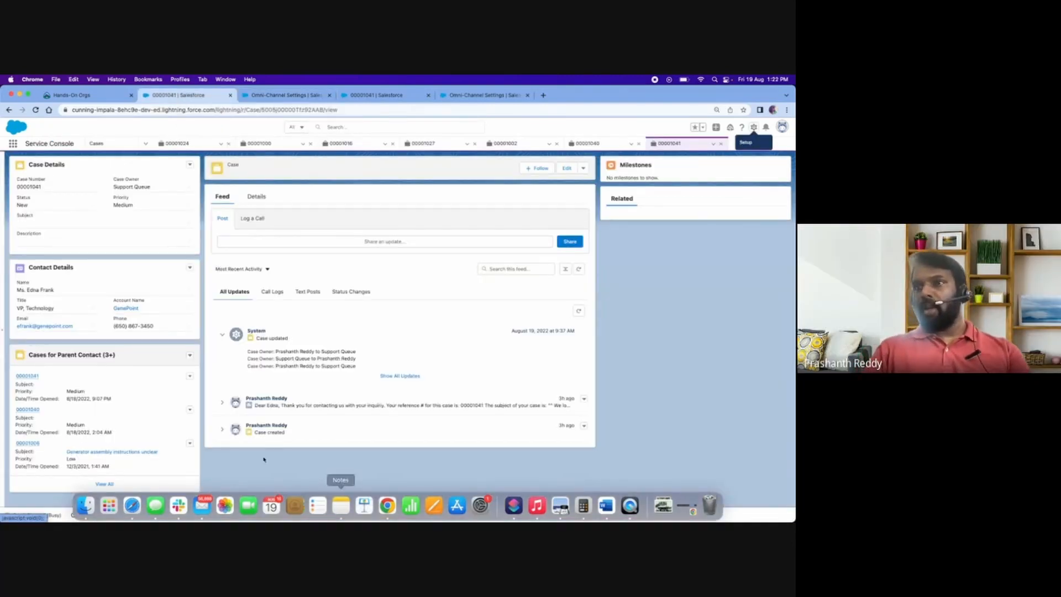
click(41, 516)
key(super+r)
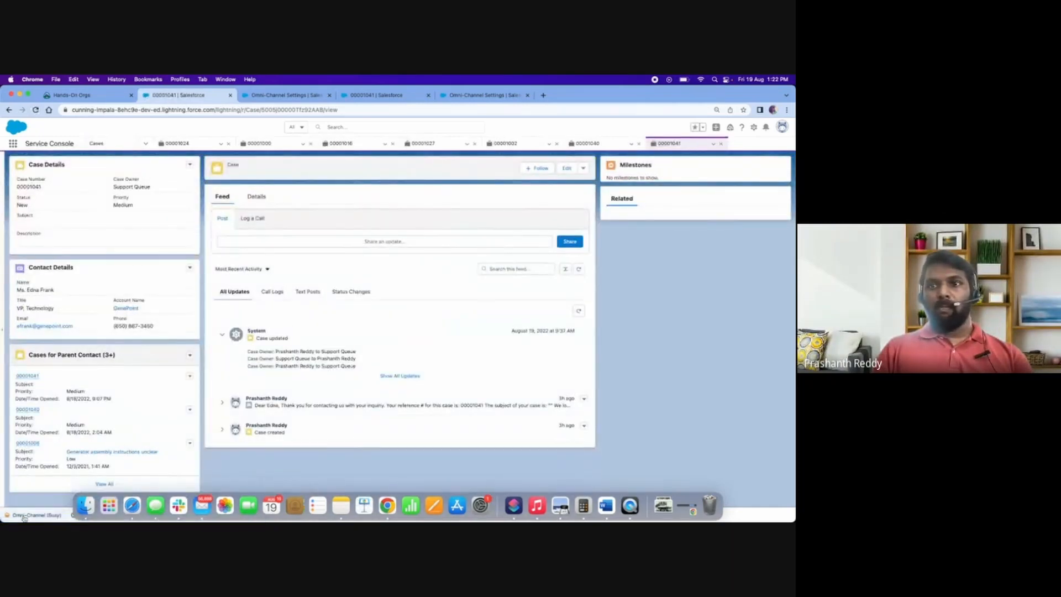
click(25, 517)
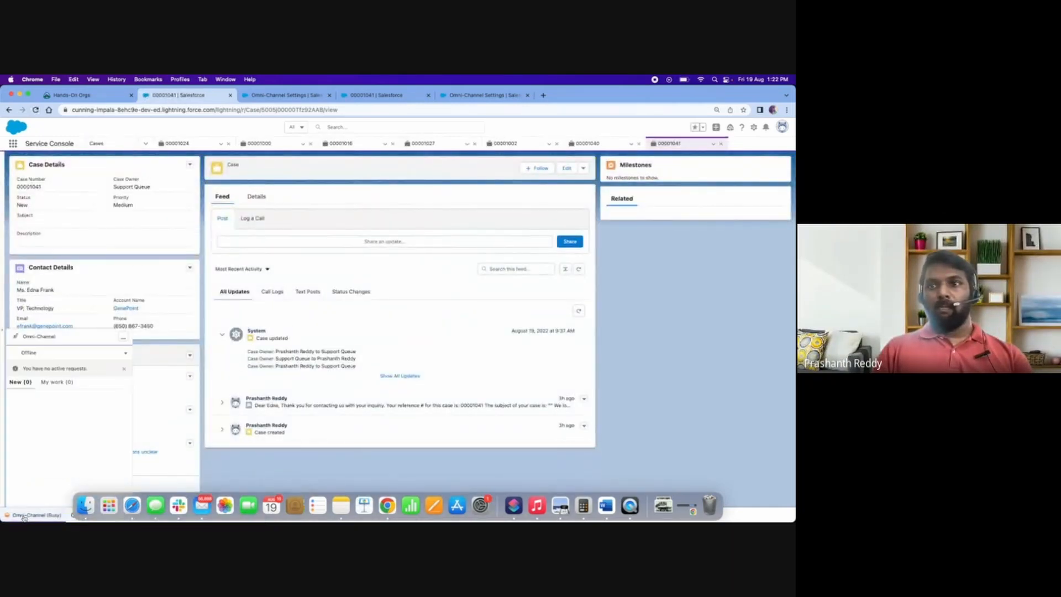
Set the Omni-Channel presence status to Available, check the incoming case request and minimize the widget.
click(124, 368)
click(126, 353)
click(95, 369)
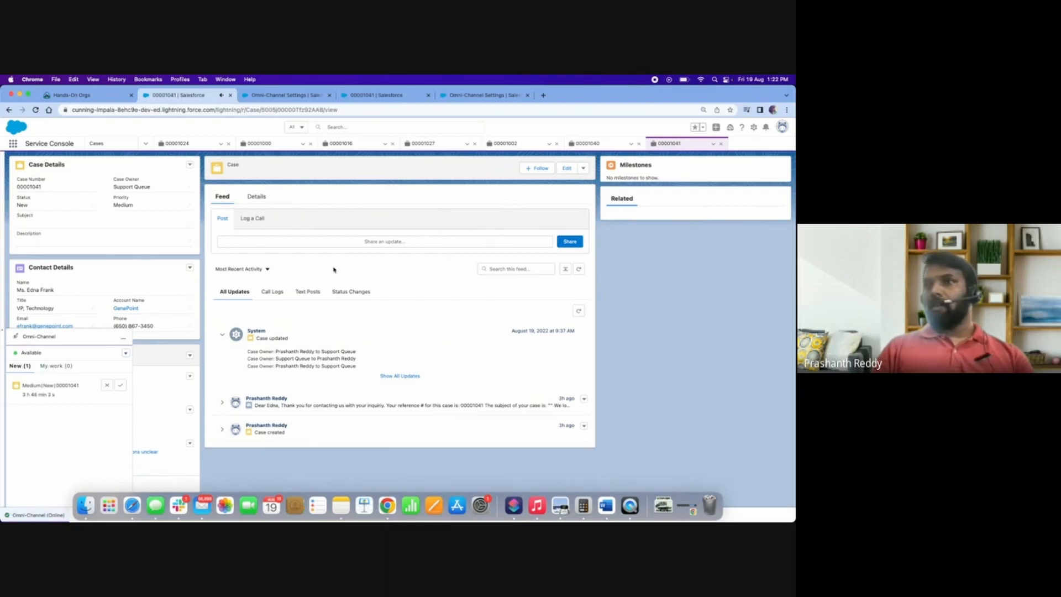
click(77, 337)
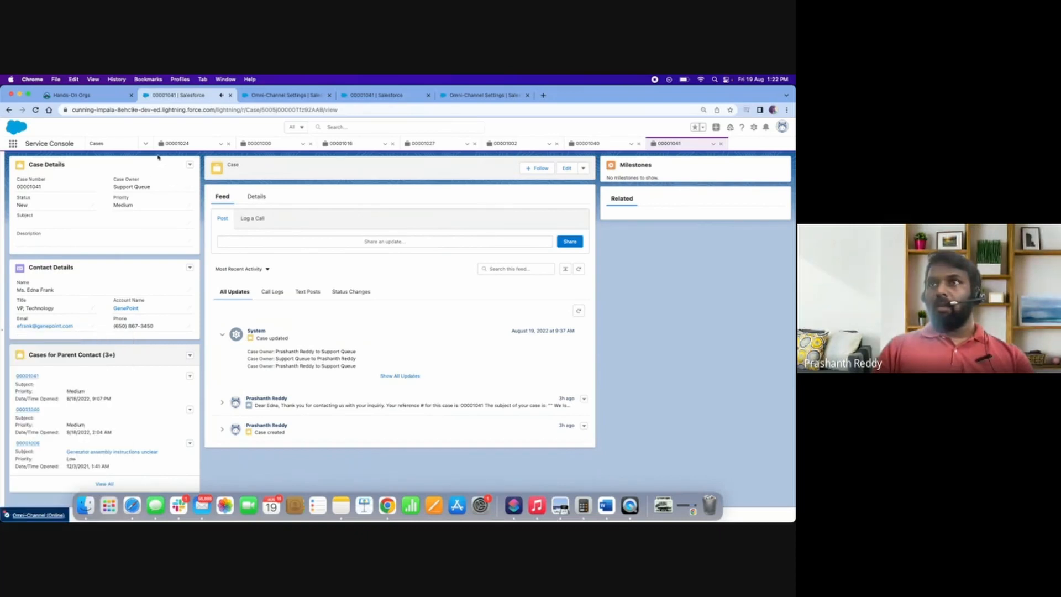
Create and save a new case with the Product Support record type, choosing the first suggested contact as its contact name.
click(110, 142)
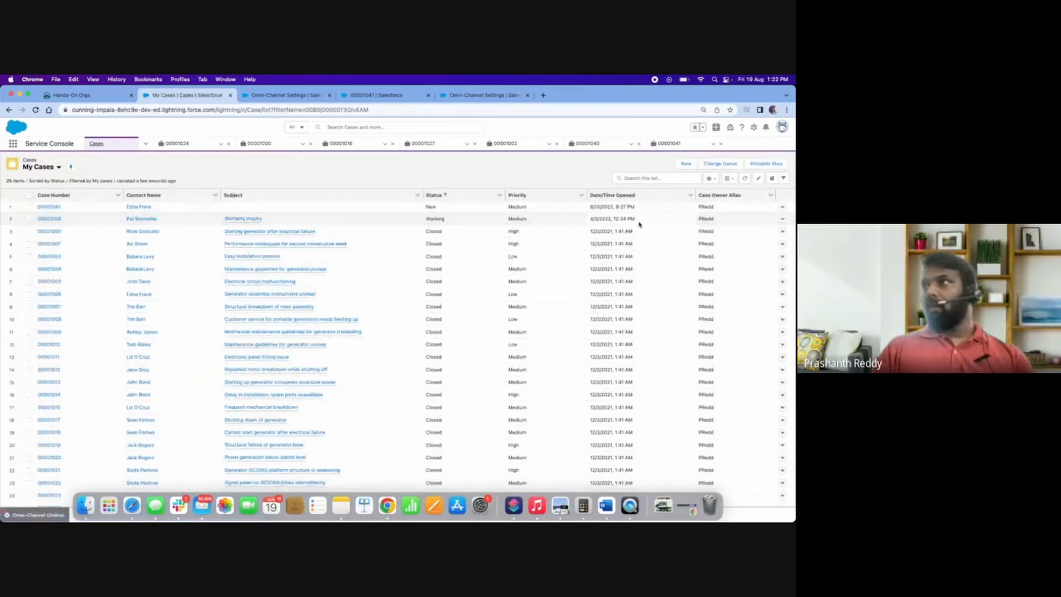
click(686, 164)
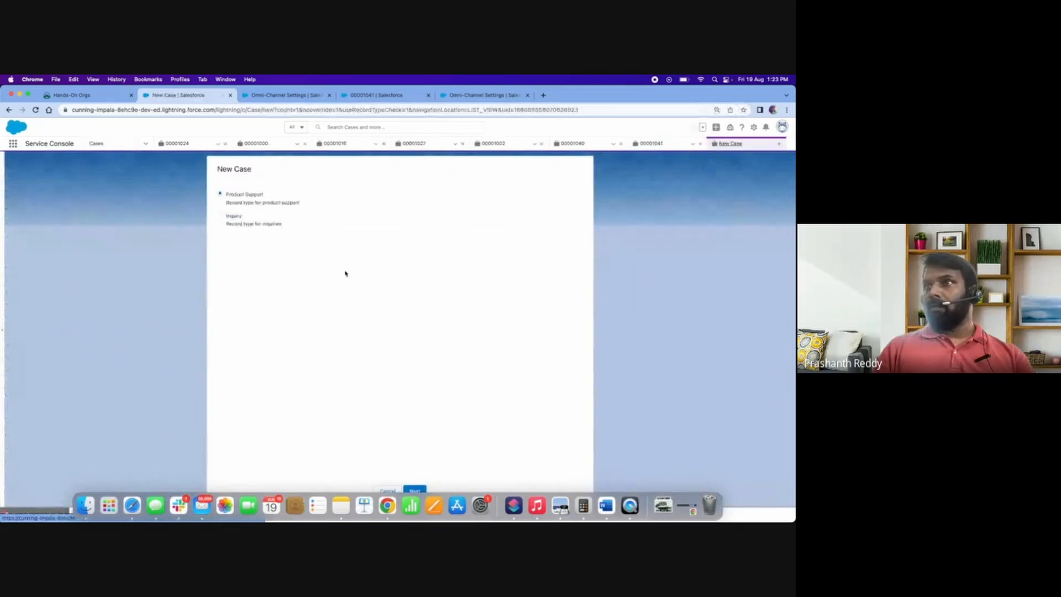
click(415, 489)
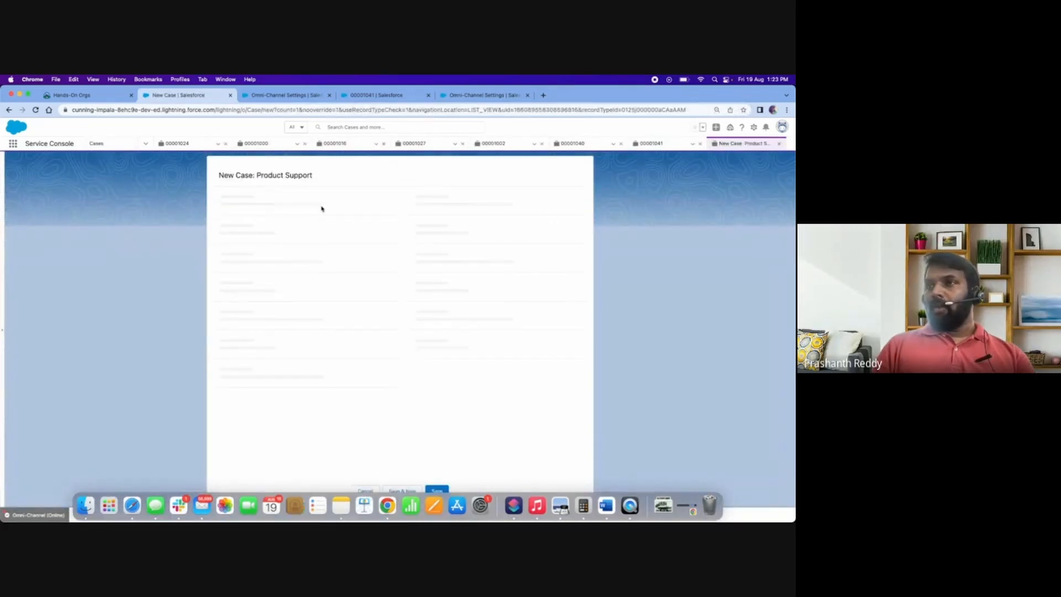
click(294, 225)
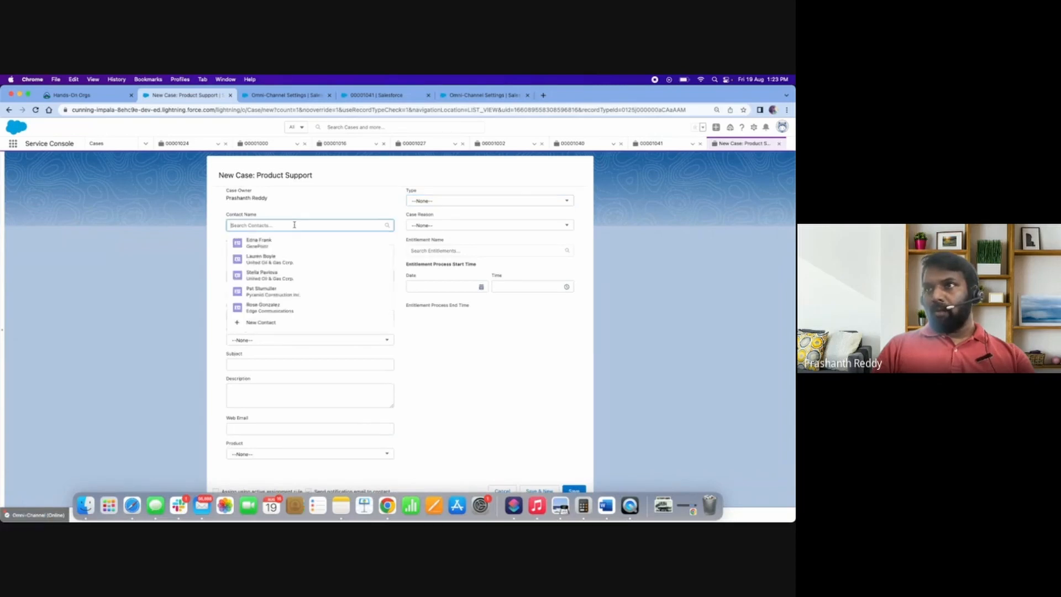
click(275, 244)
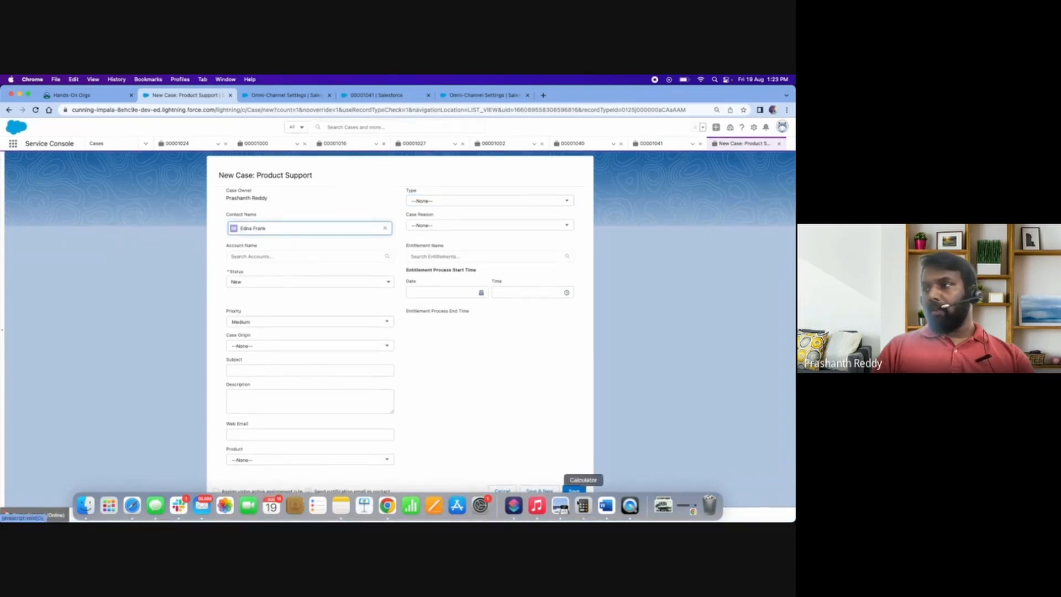
click(575, 490)
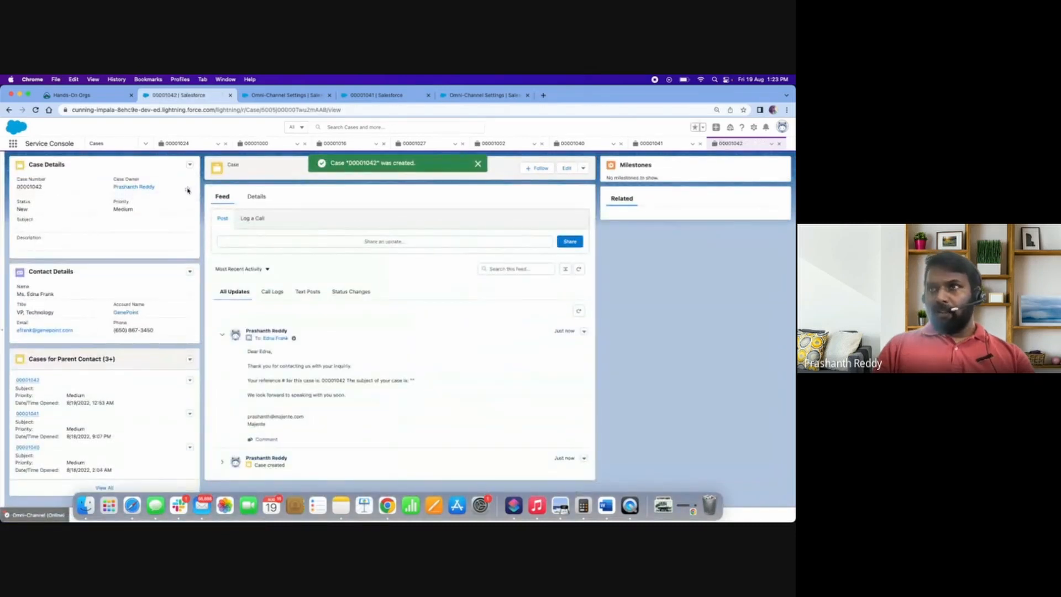
Change the new case's owner from a user to the Support Queue and save the case details.
click(188, 190)
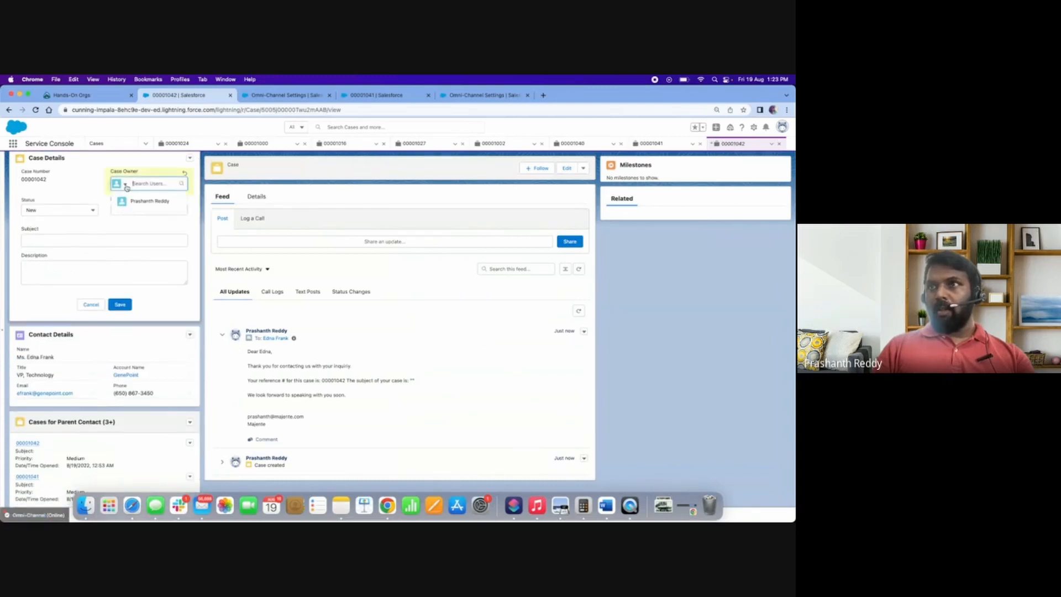
click(123, 184)
click(126, 215)
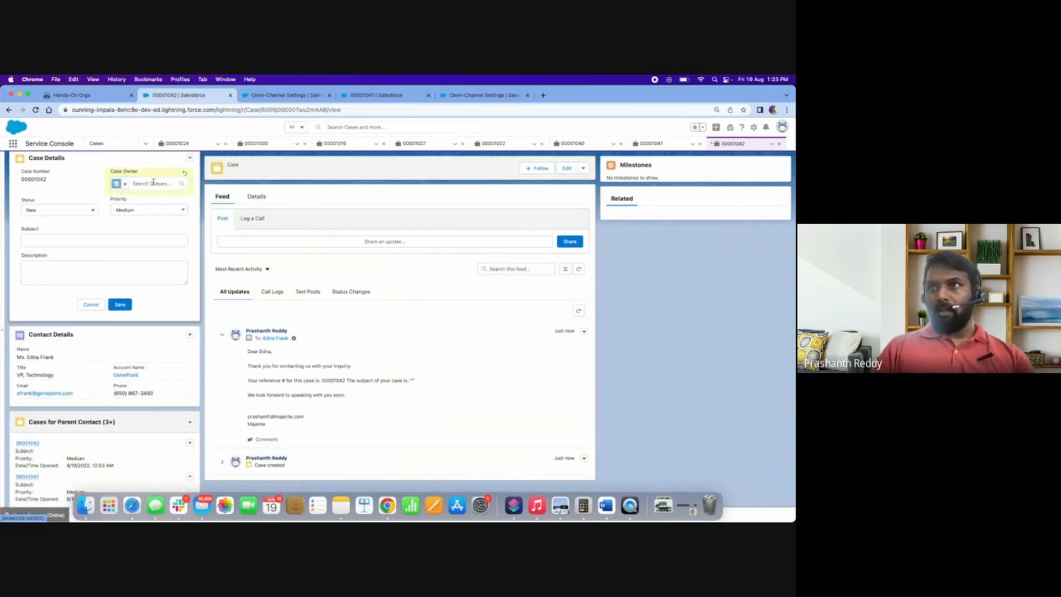
text(suppo)
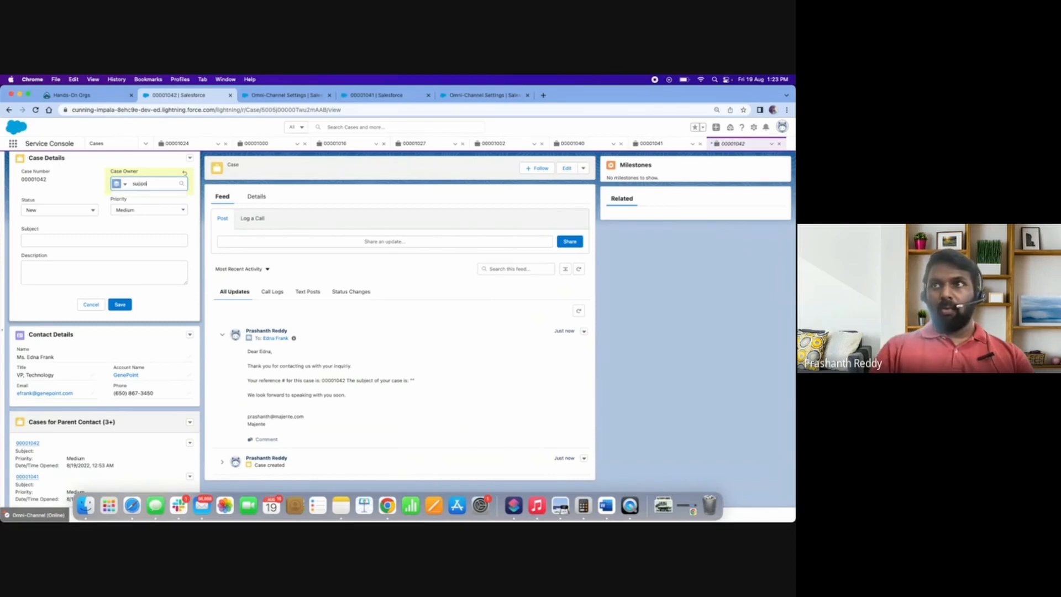
click(145, 214)
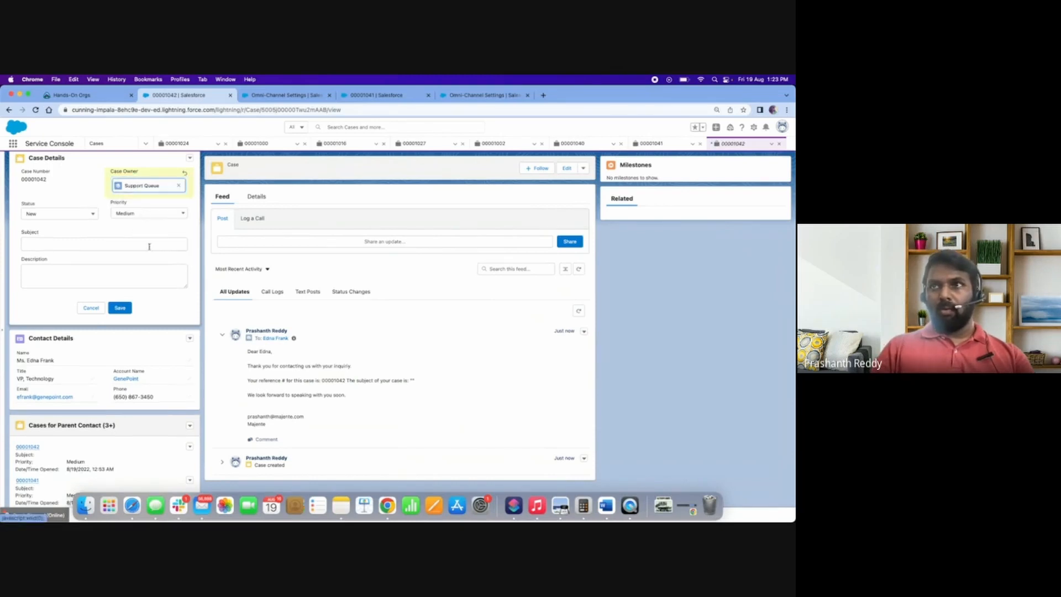
click(120, 307)
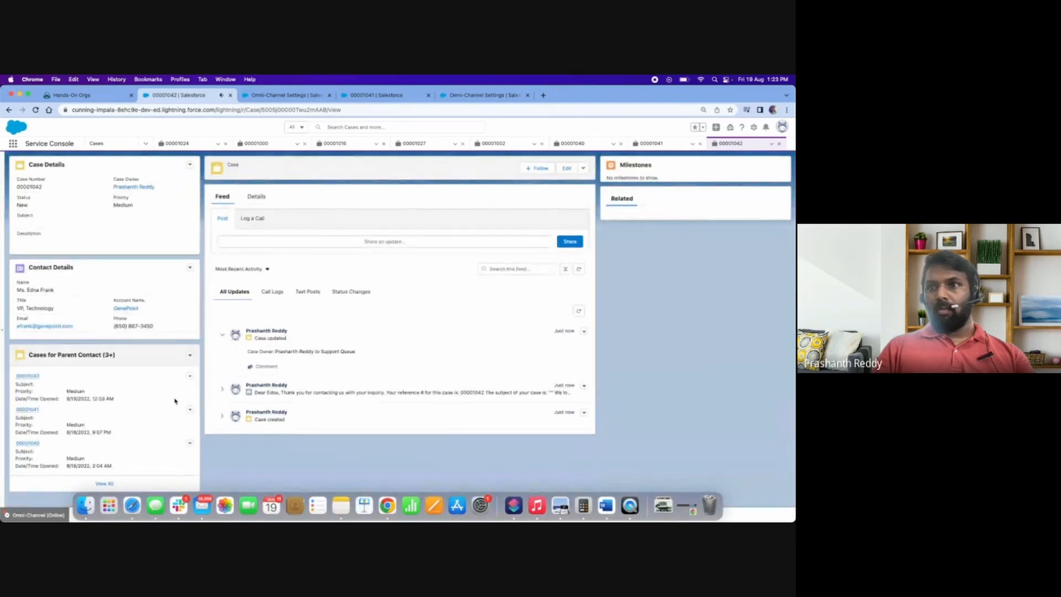
Expand the Omni-Channel widget, set the presence status to Offline and switch it back to Available.
click(36, 515)
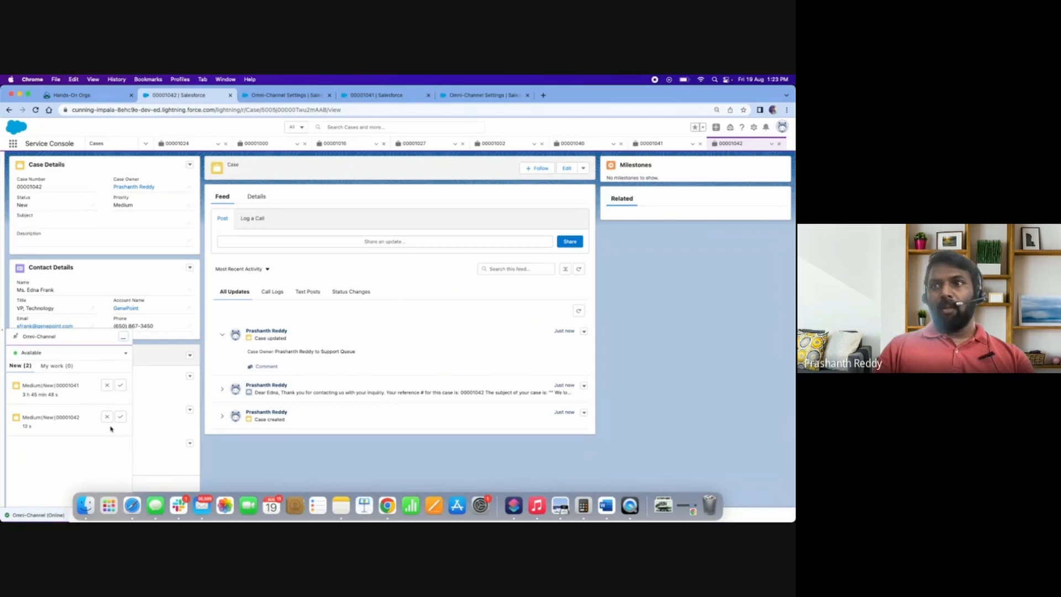
click(126, 352)
click(84, 418)
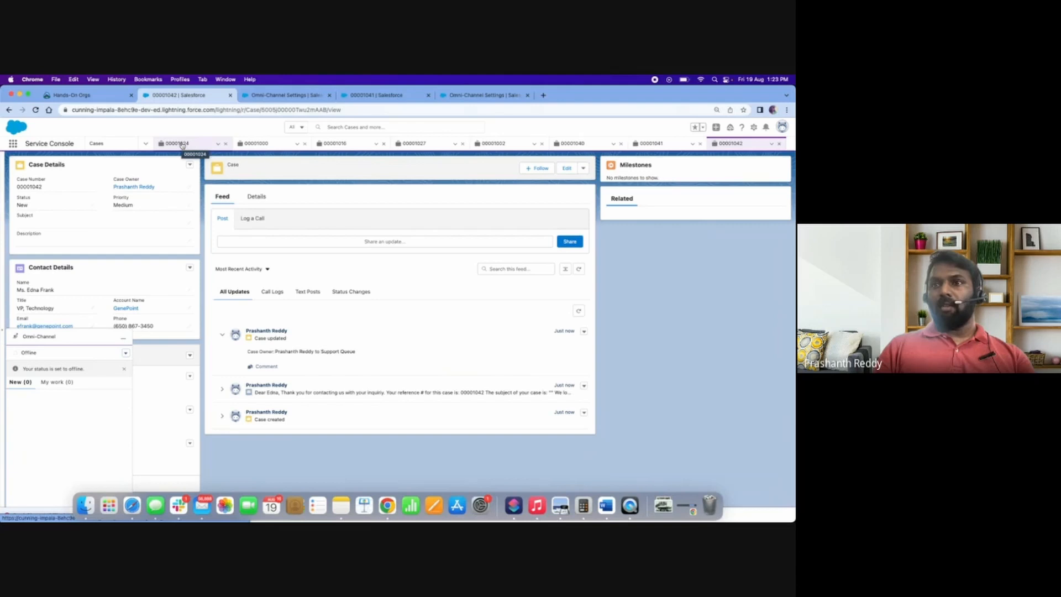
click(126, 353)
click(106, 366)
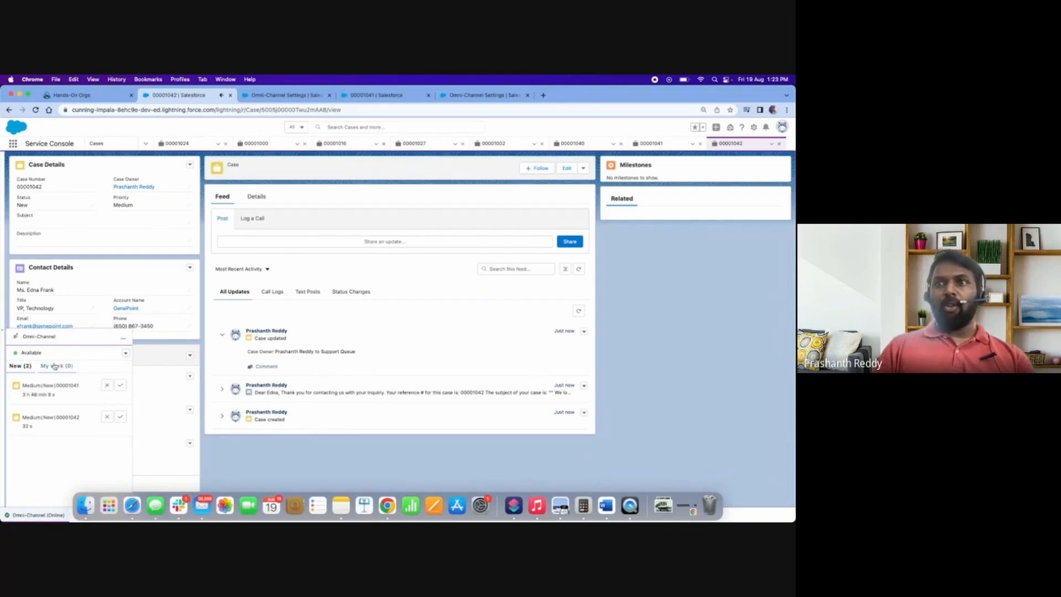
click(107, 384)
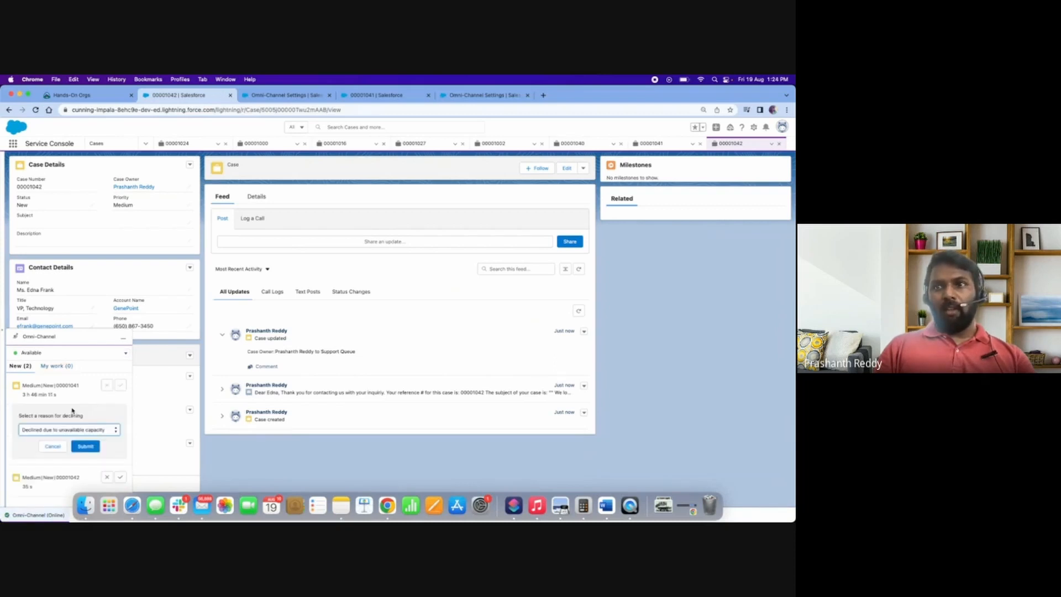
click(116, 432)
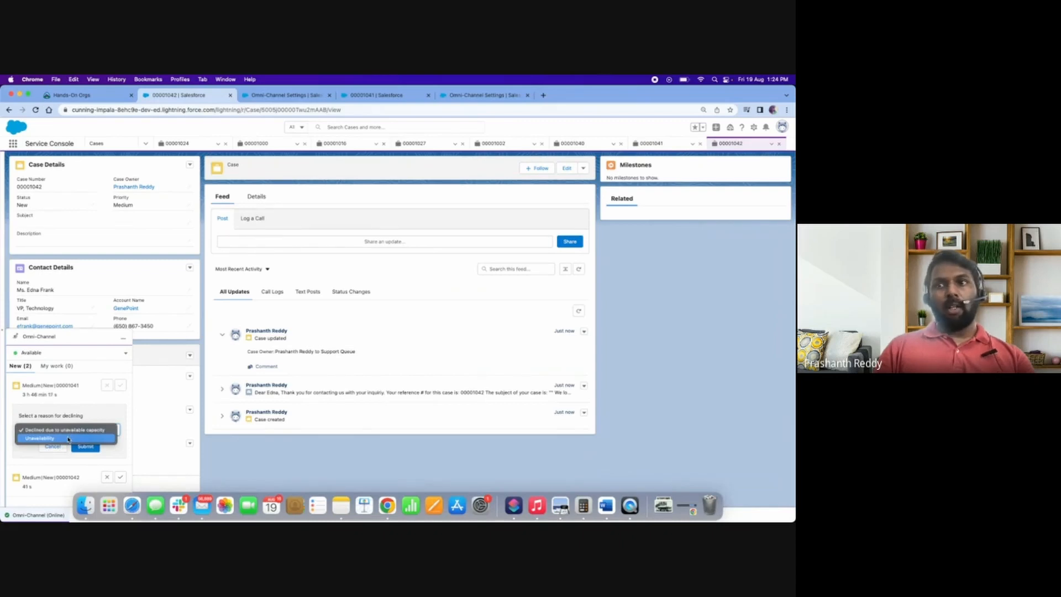
click(96, 401)
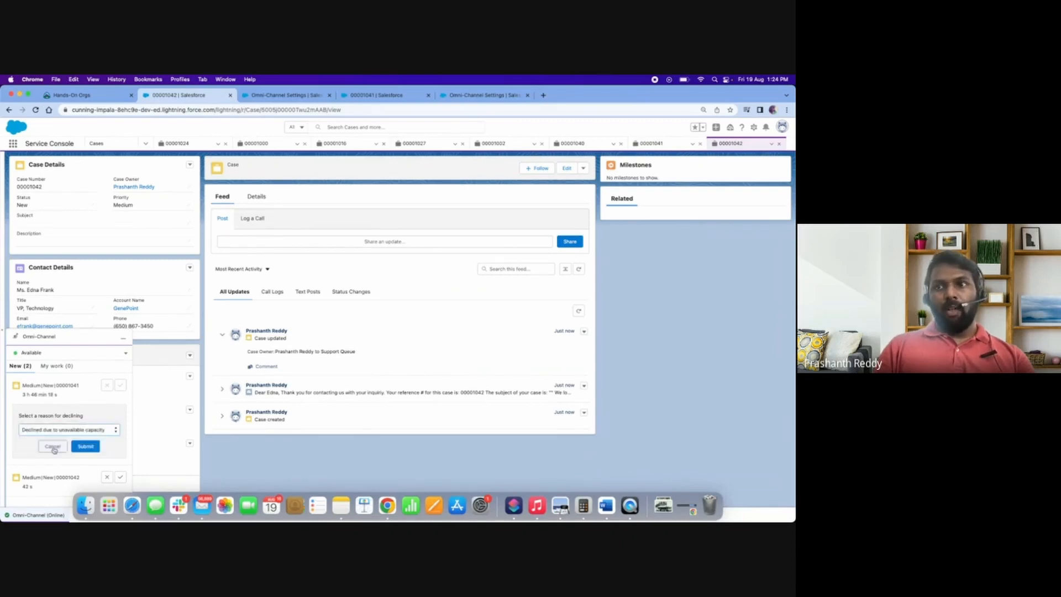
click(53, 447)
Accept the older case request in Omni-Channel and view the accepted items under My work.
click(121, 386)
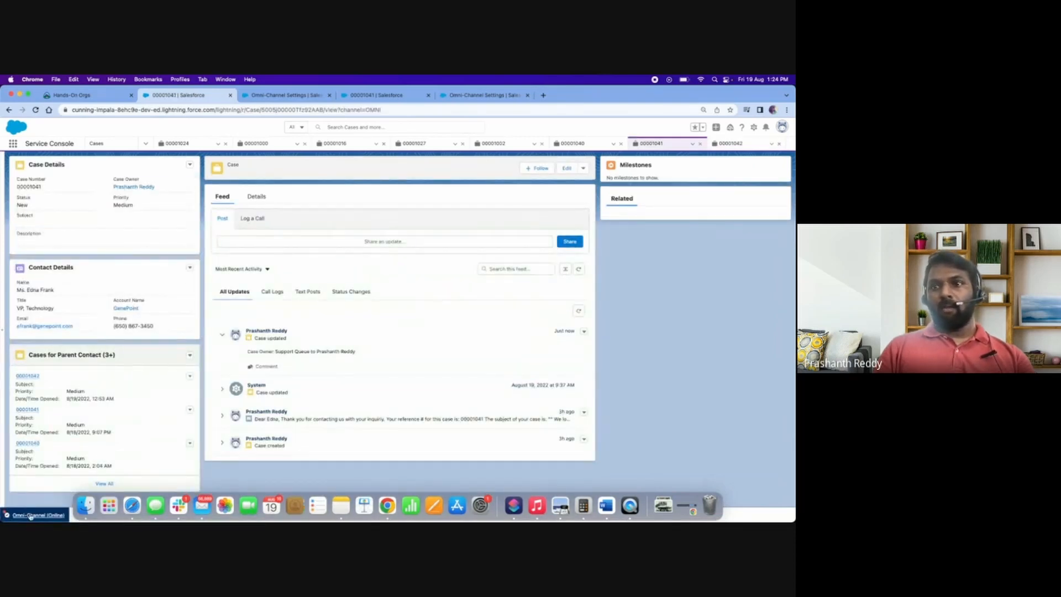
click(59, 366)
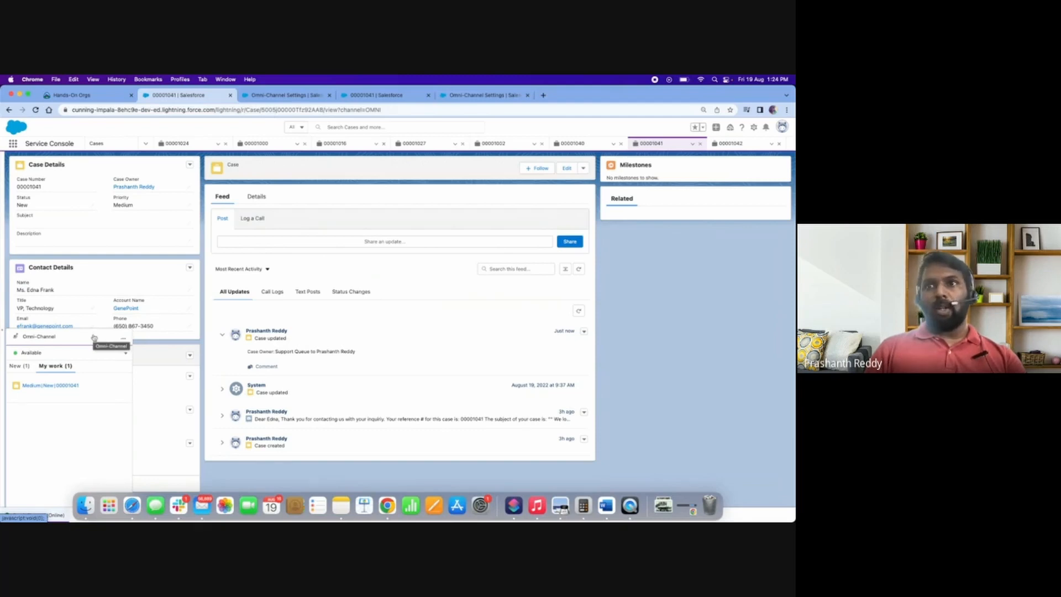
Decline the remaining new case request in Omni-Channel with the reason Unavailability.
click(109, 385)
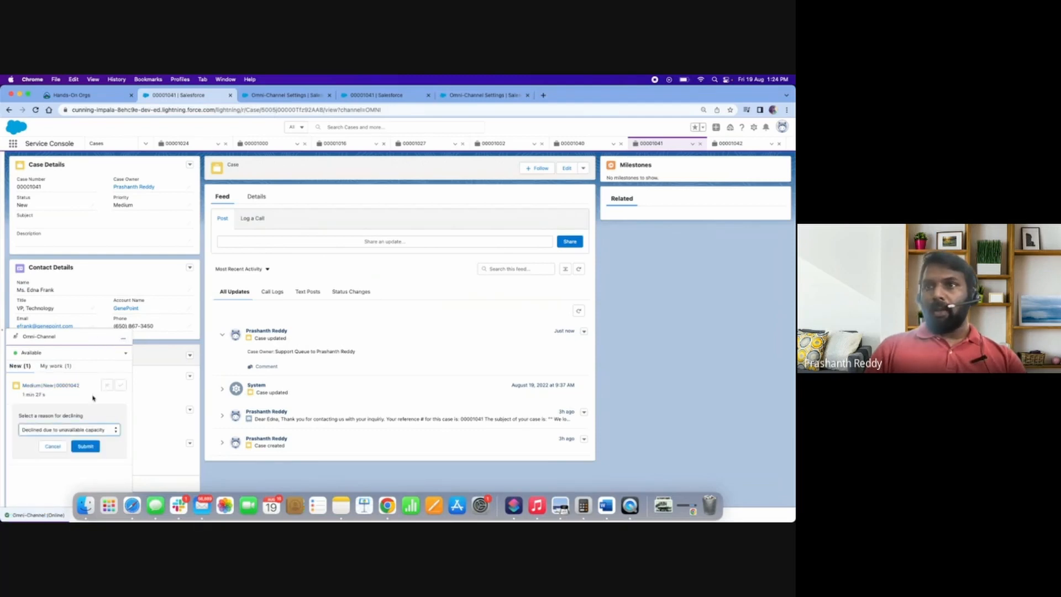
click(95, 431)
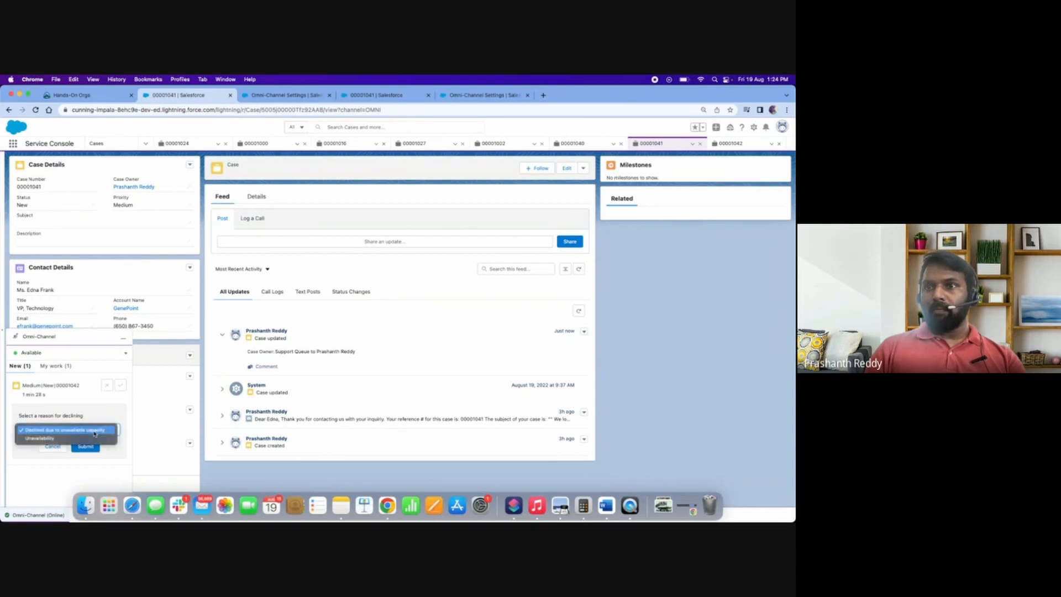
click(60, 439)
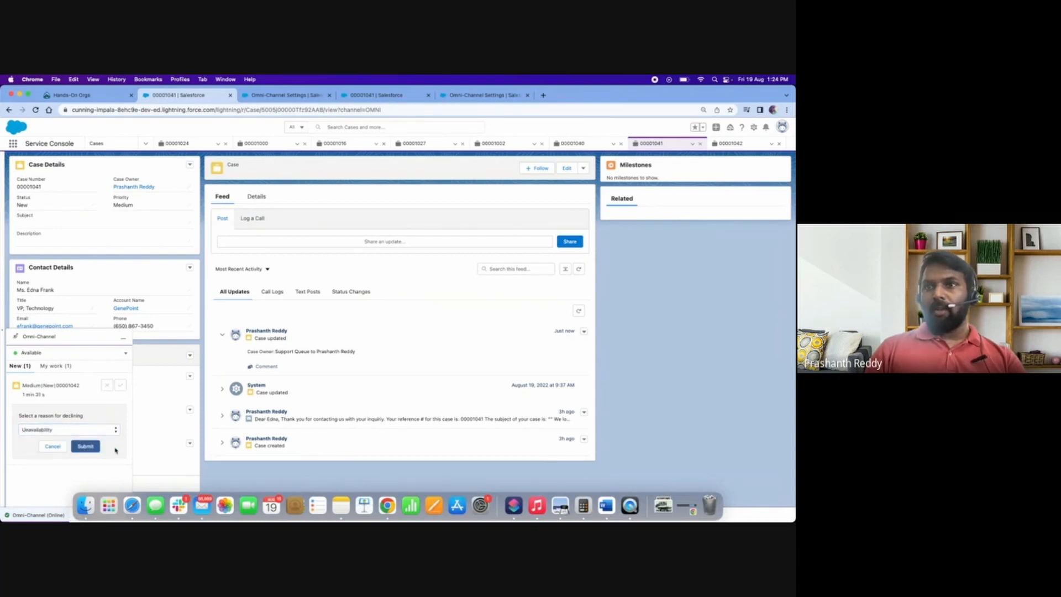
click(87, 446)
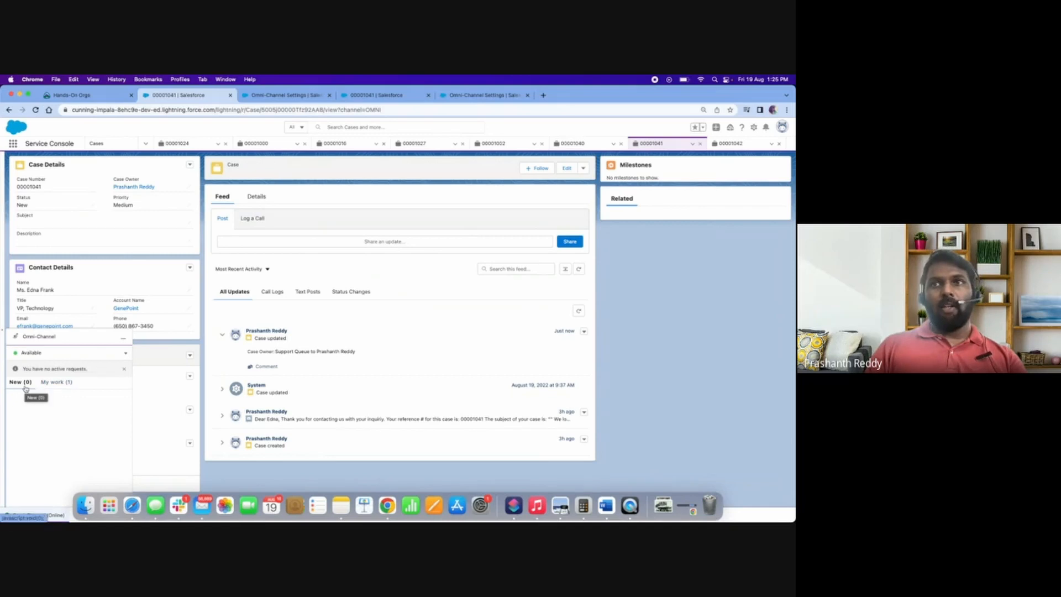
Switch to the Omni Channel presentation in Google Slides and advance to the Summary slide.
click(180, 79)
click(190, 136)
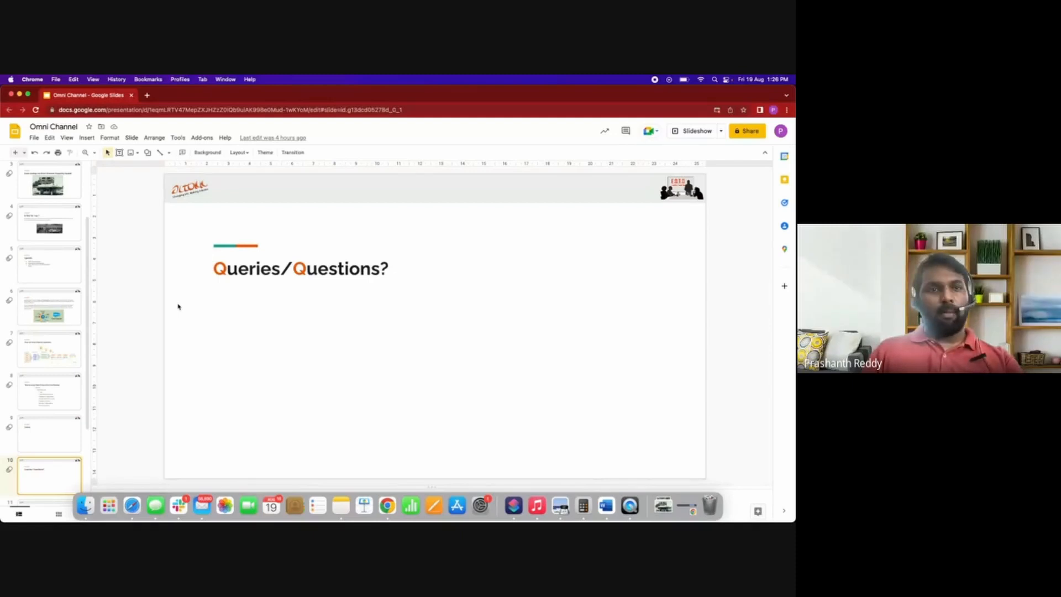
key(Down)
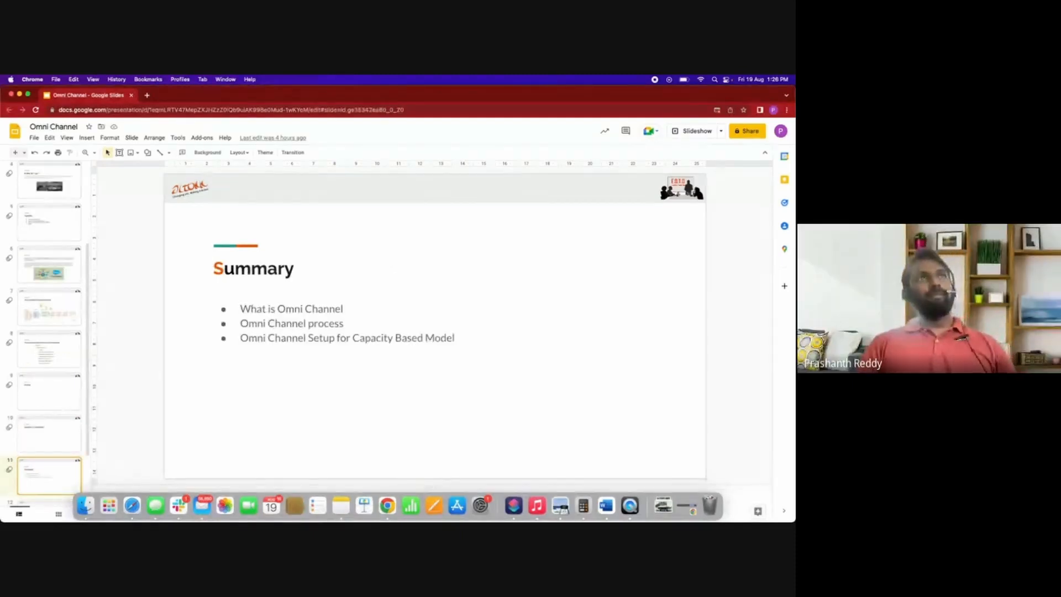